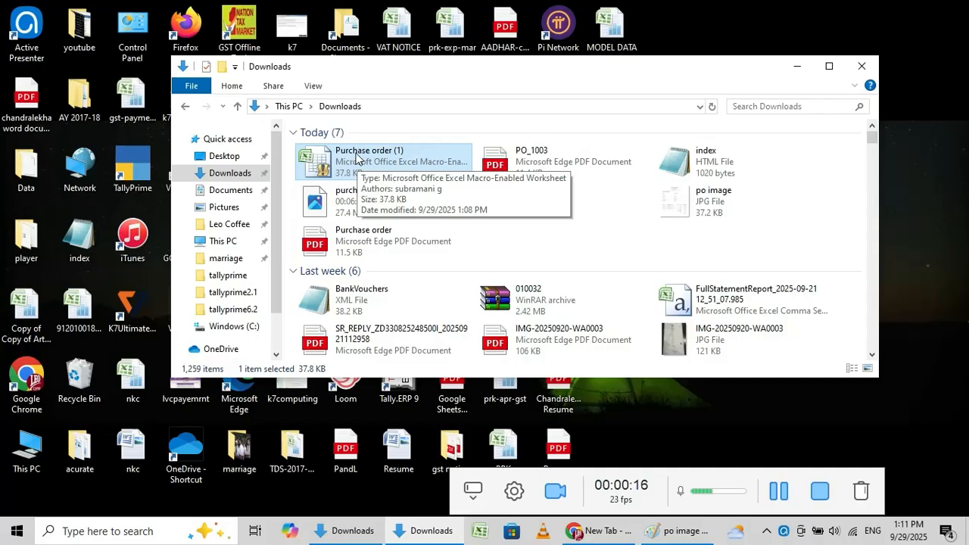
# Unblock the downloaded Purchase order (1) workbook in its file properties and open it in Excel.
pyautogui.rightClick(377, 150)
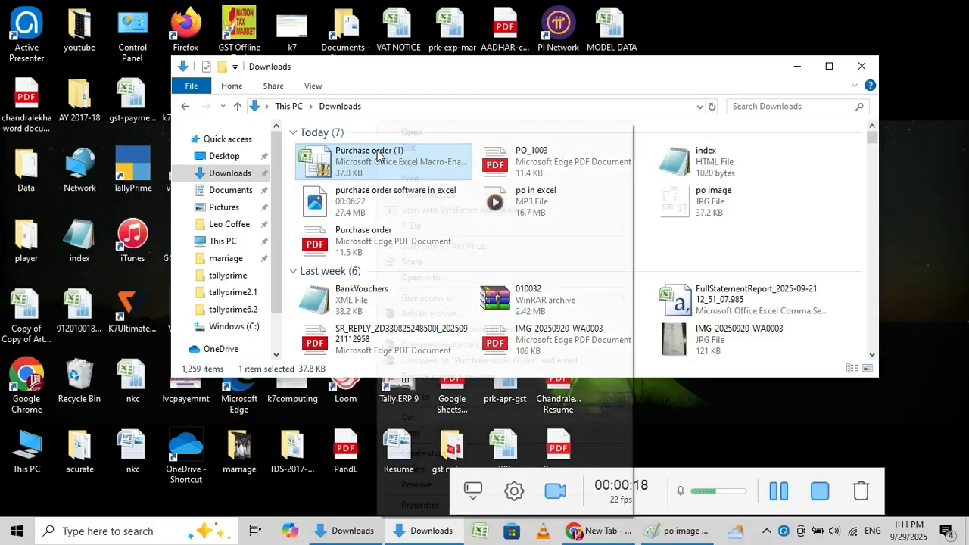
pyautogui.click(420, 505)
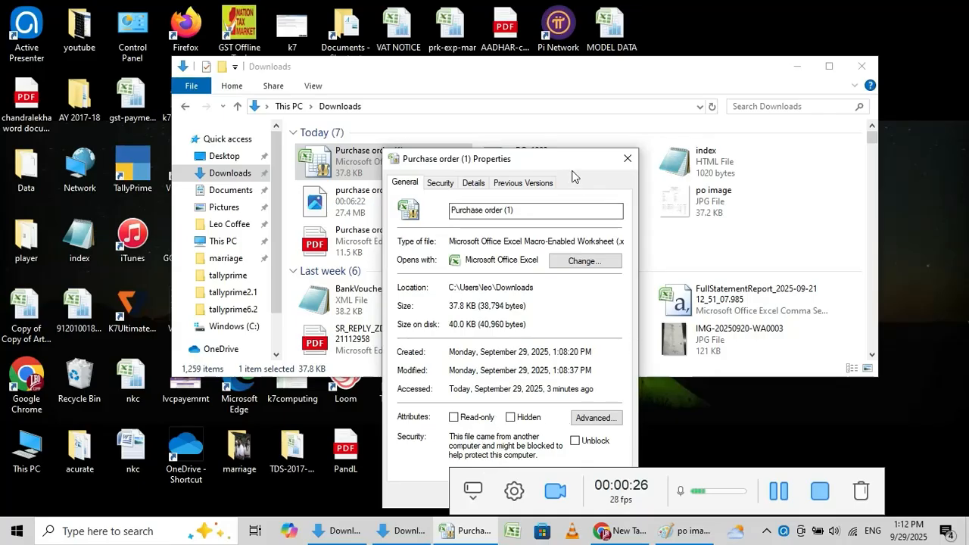
pyautogui.moveTo(573, 165); pyautogui.dragTo(572, 140)
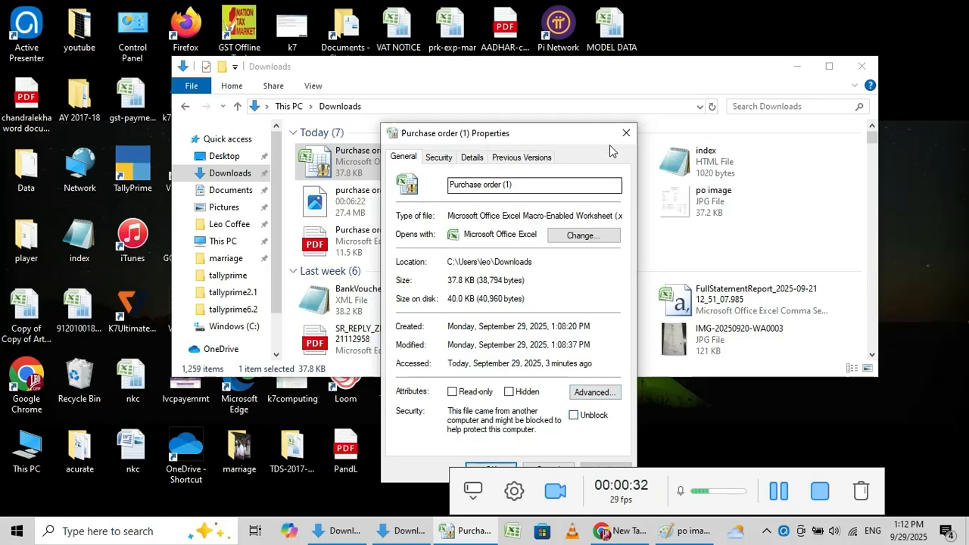
pyautogui.moveTo(594, 133); pyautogui.dragTo(595, 104)
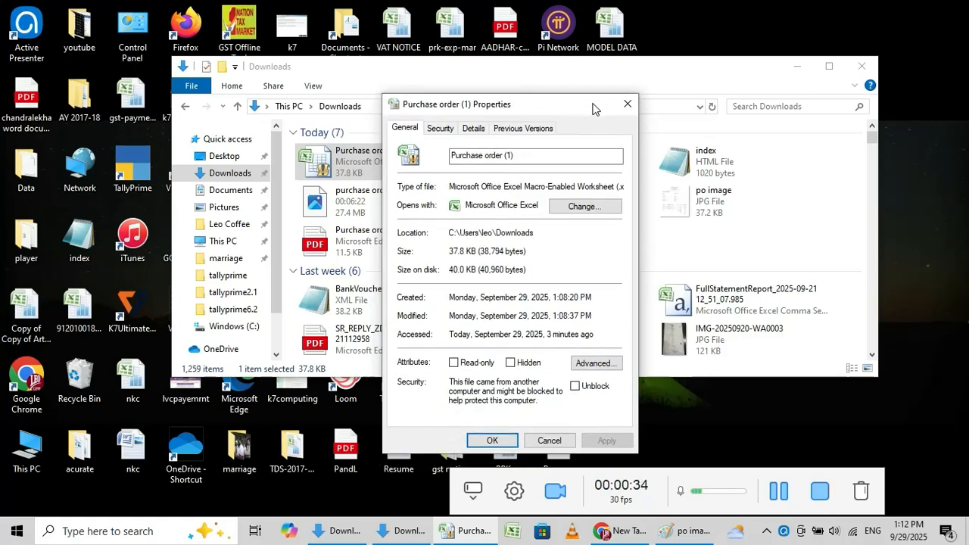
pyautogui.click(576, 387)
pyautogui.click(609, 442)
pyautogui.click(483, 442)
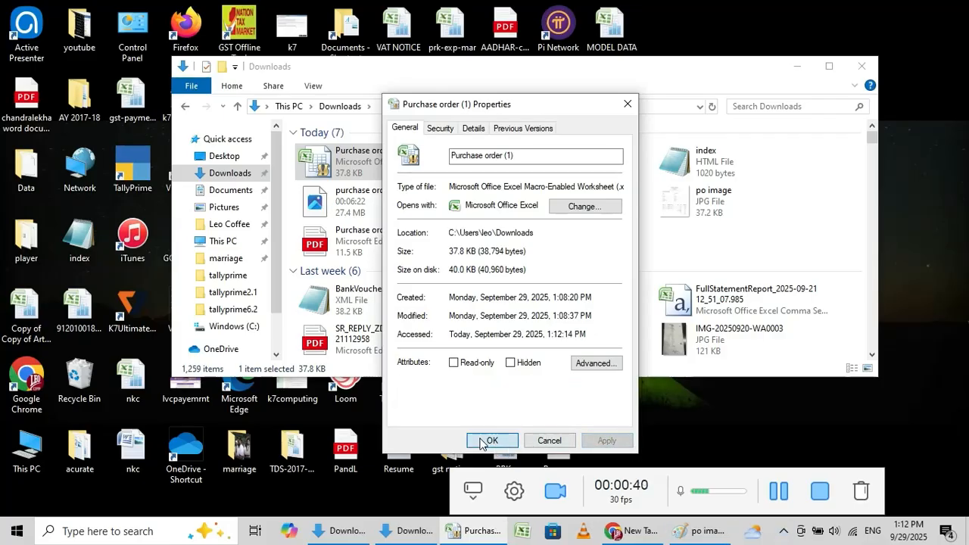
pyautogui.rightClick(345, 157)
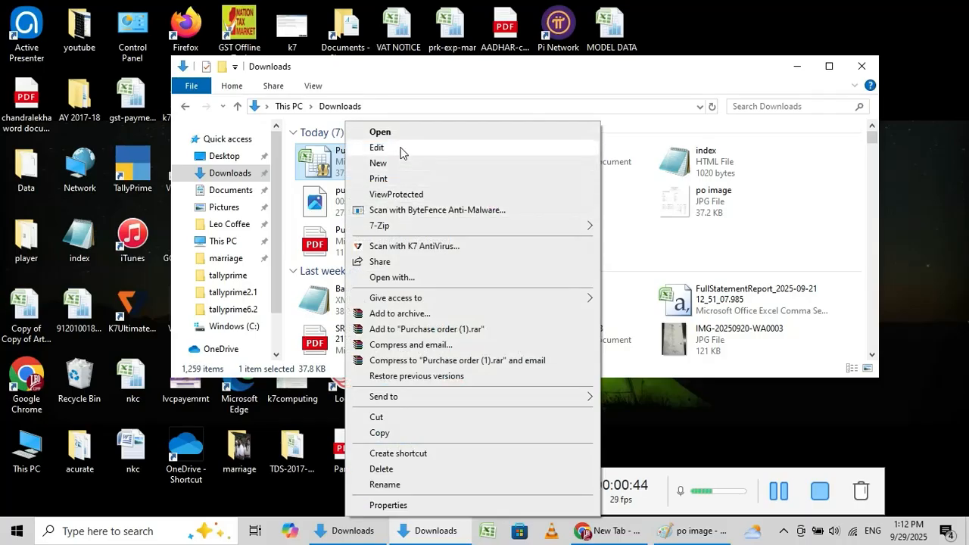
pyautogui.click(396, 134)
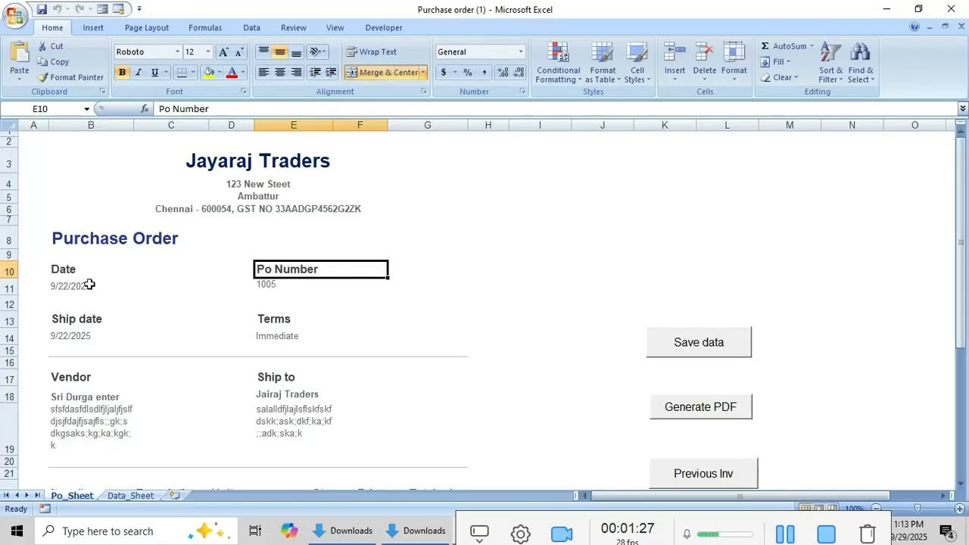
# Clear the purchase order's Date cell and enter the new order number under Po Number.
pyautogui.click(74, 285)
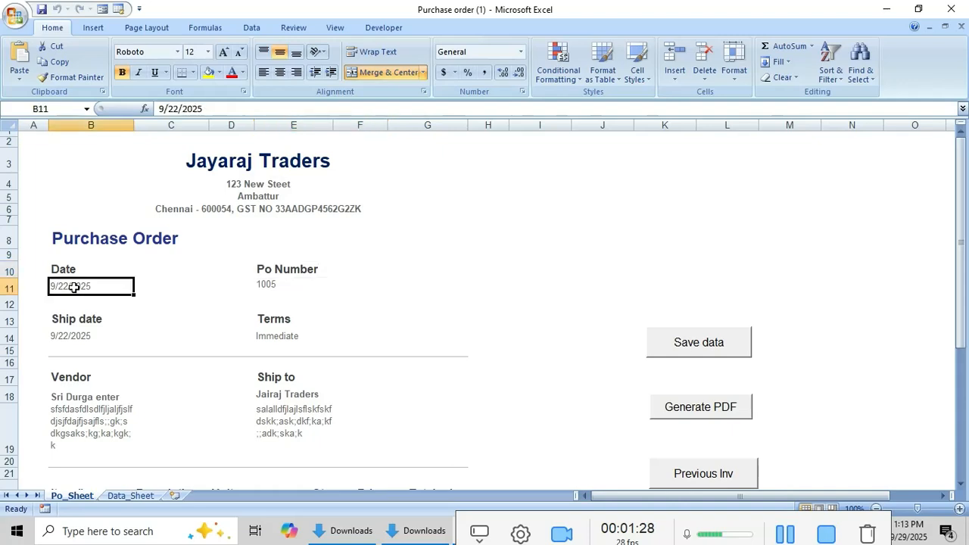
pyautogui.click(267, 285)
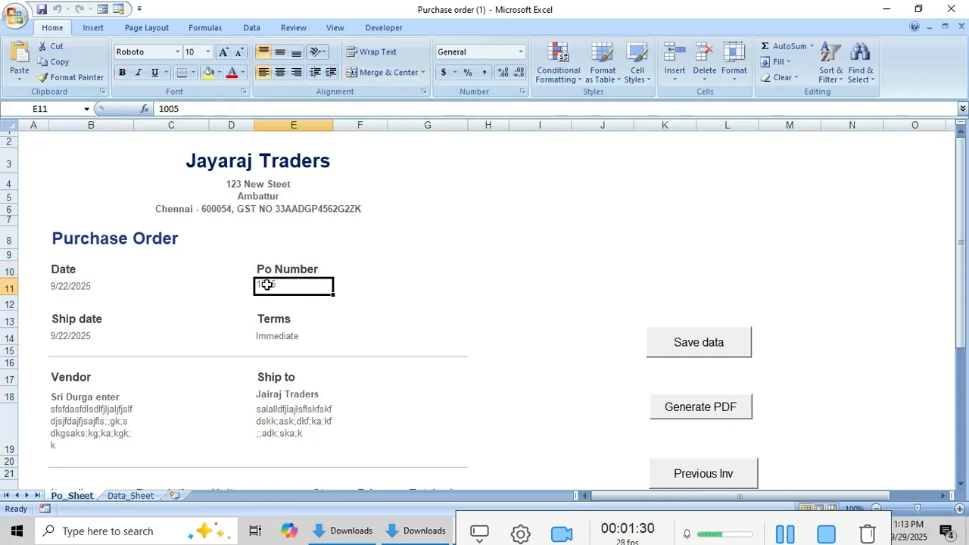
pyautogui.press('Down')
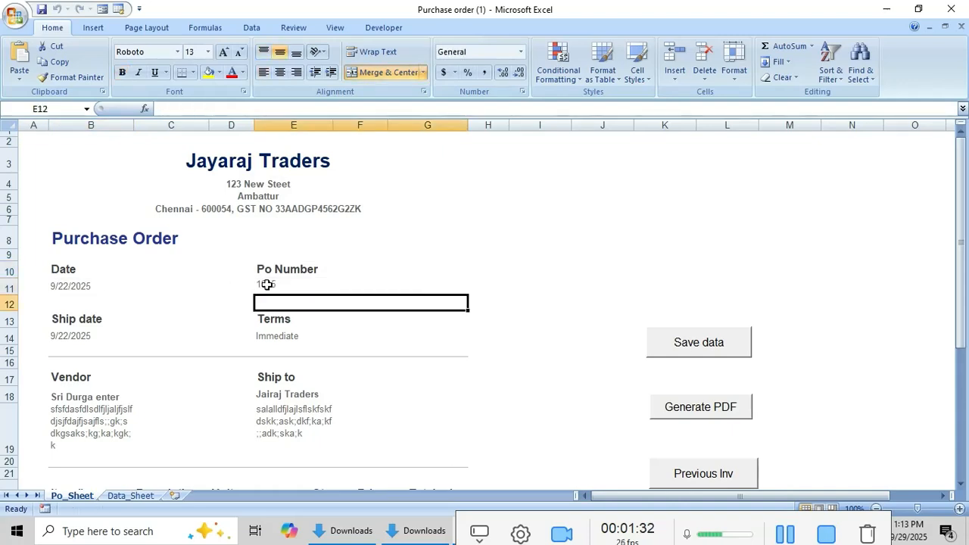
pyautogui.press('Left')
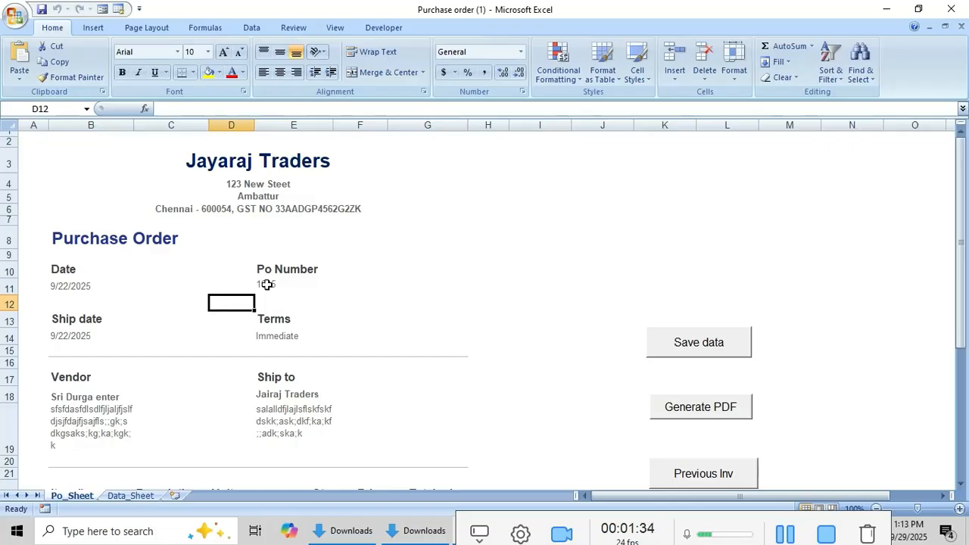
pyautogui.press('Up')
pyautogui.press('Right')
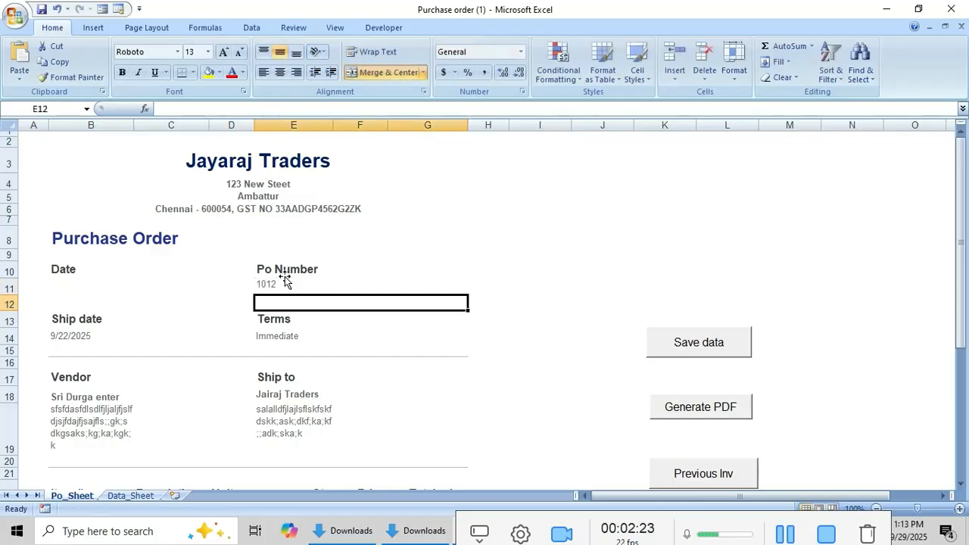
# Enter 29-09-2025 as the purchase order Date in cell B11.
pyautogui.press('Up')
pyautogui.press('Up')
pyautogui.press('Left')
pyautogui.press('Down')
pyautogui.press('Down')
pyautogui.press('Up')
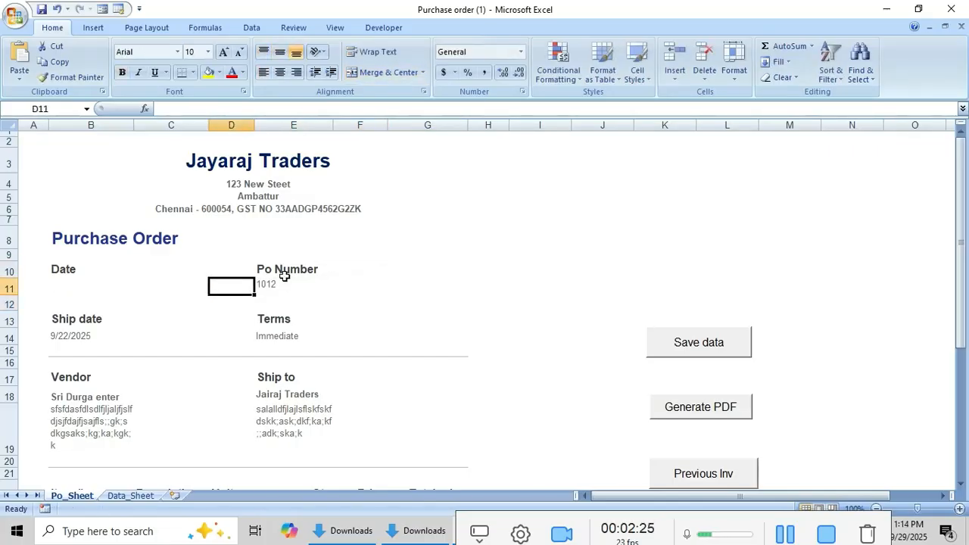
pyautogui.press('Left')
pyautogui.press('Left')
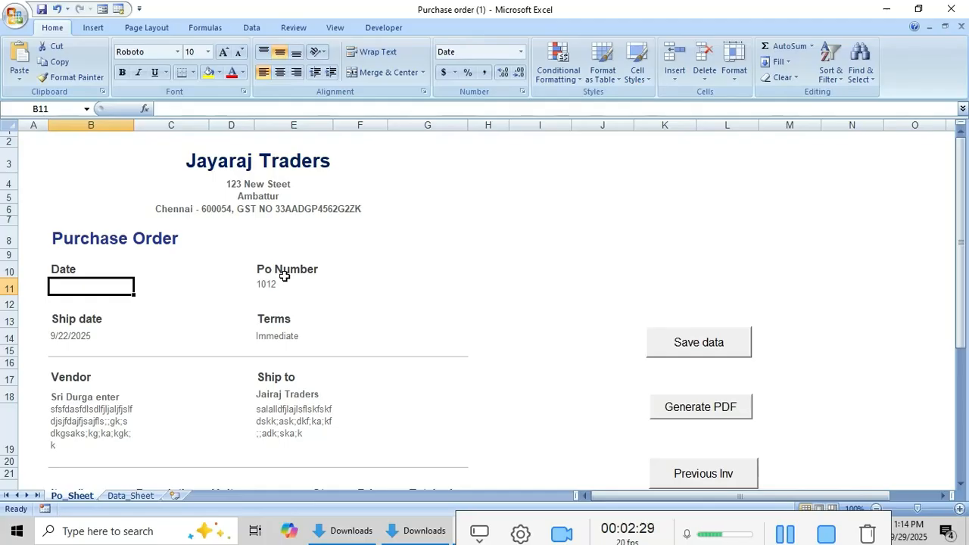
pyautogui.write('29-09')
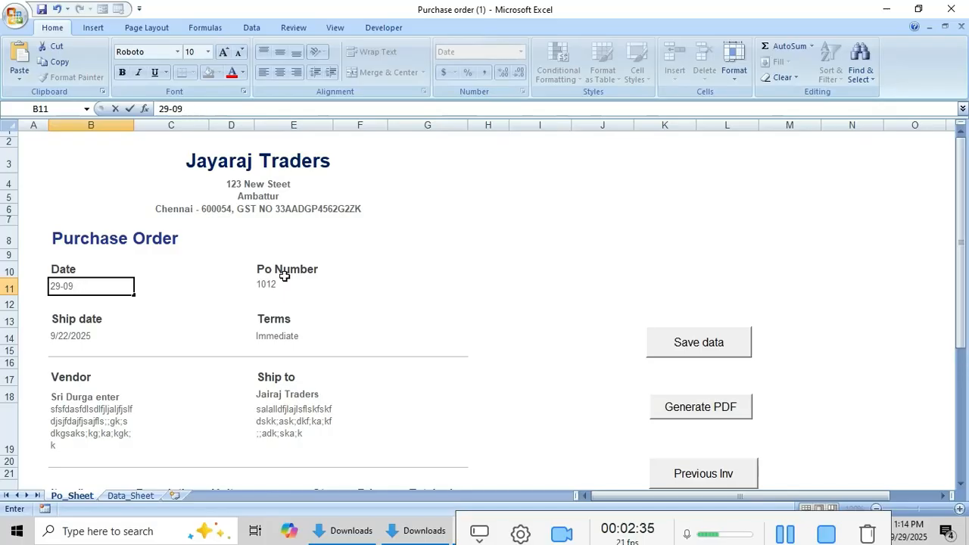
pyautogui.write('-2025')
pyautogui.press('Return')
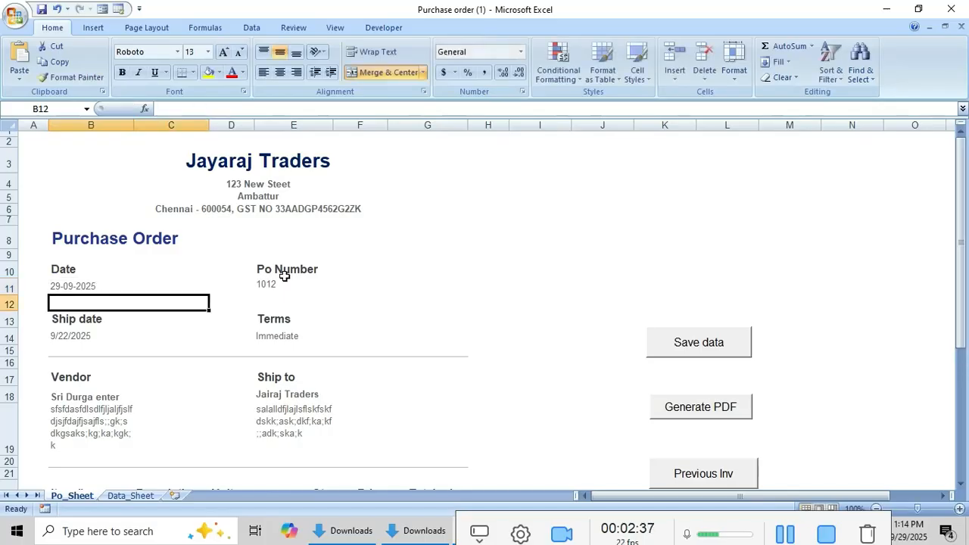
# Copy the order date from B11 into the Ship date cell B14.
pyautogui.press('Up')
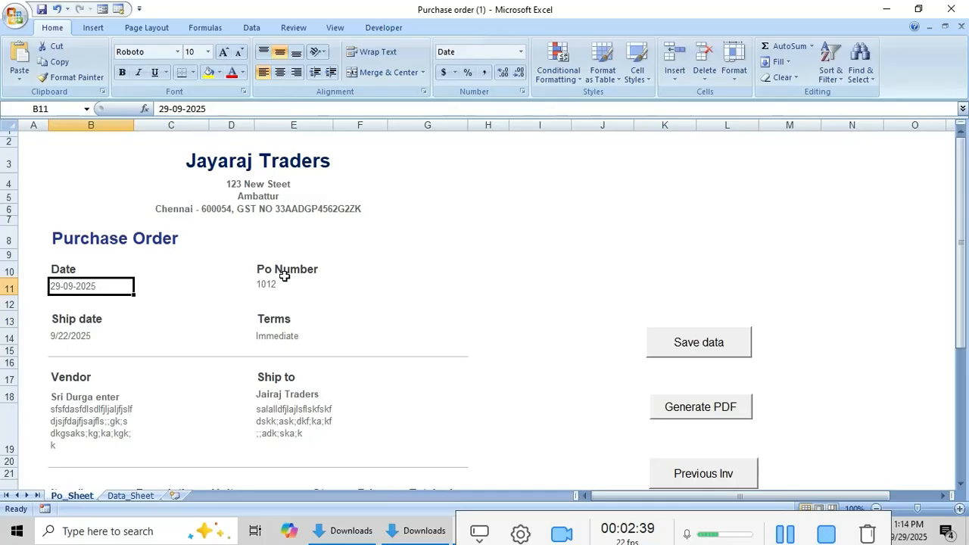
pyautogui.hotkey('ctrl', 'c')
pyautogui.press('Down')
pyautogui.press('Down')
pyautogui.press('Down')
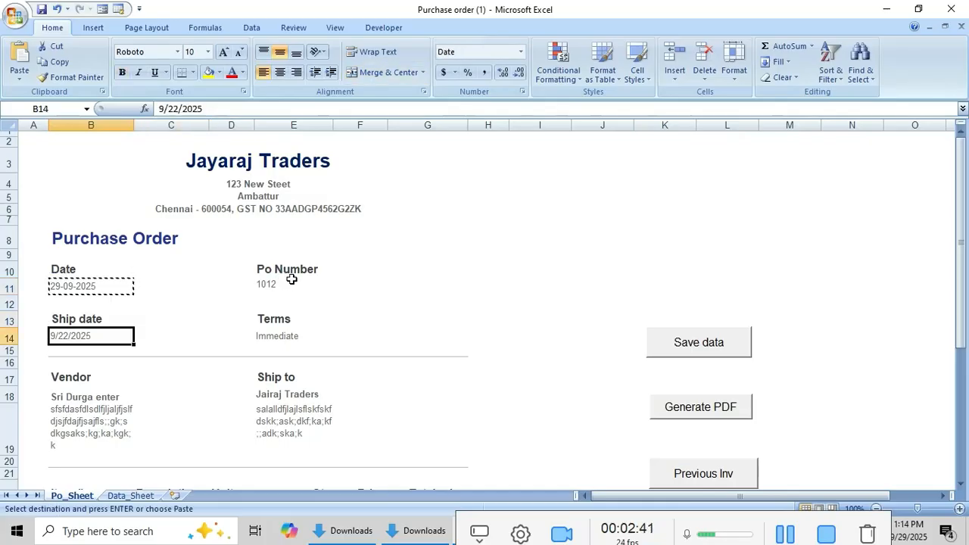
pyautogui.hotkey('ctrl', 'v')
pyautogui.press('Escape')
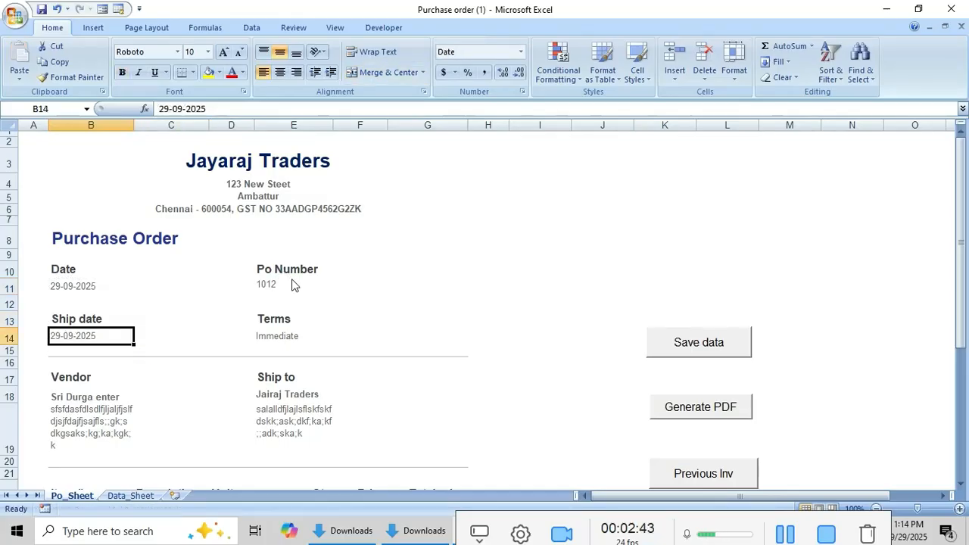
# Replace the vendor address in B19 with "sdfjksdjfs" and enter "s" in the cell below it.
pyautogui.press('Down')
pyautogui.press('Down')
pyautogui.press('Down')
pyautogui.press('Down')
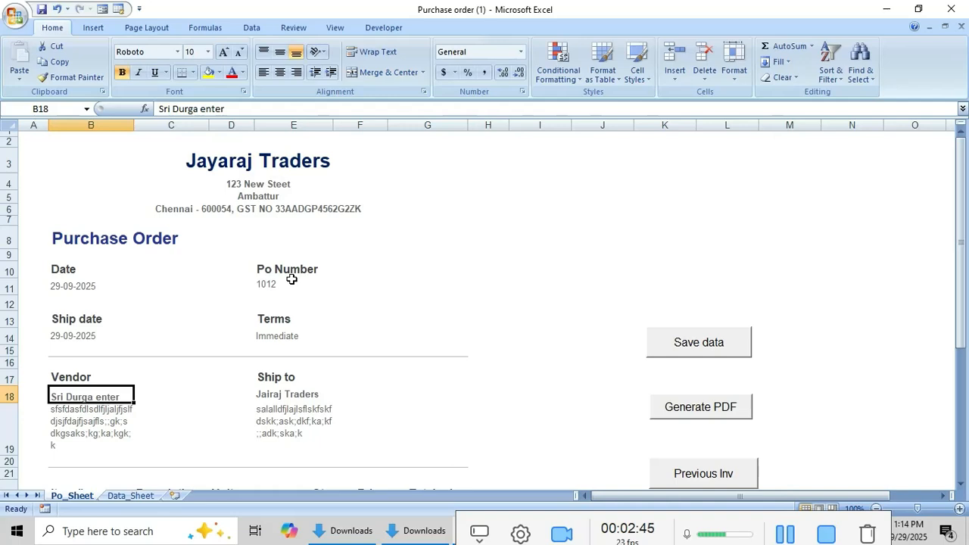
pyautogui.press('Down')
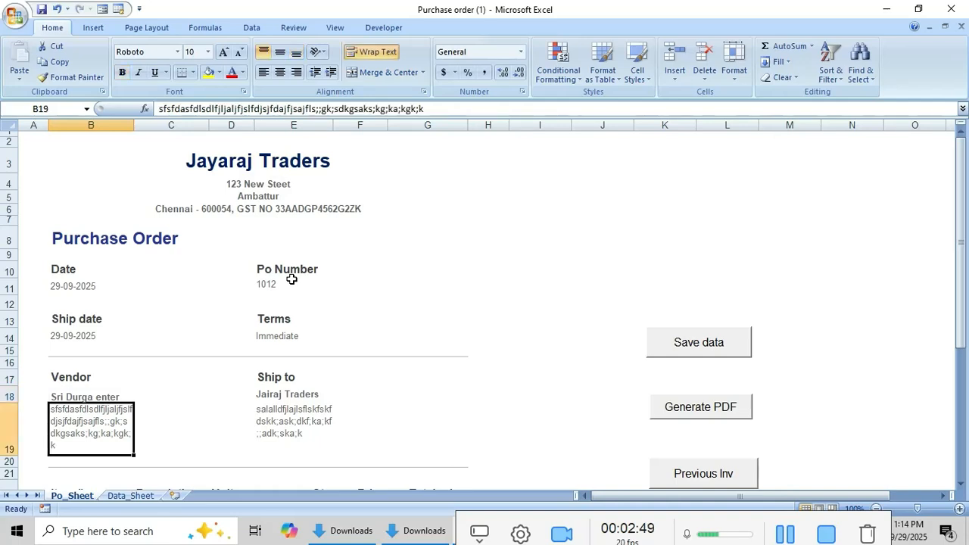
pyautogui.write('sdfjksdjfs')
pyautogui.press('Return')
pyautogui.write('s')
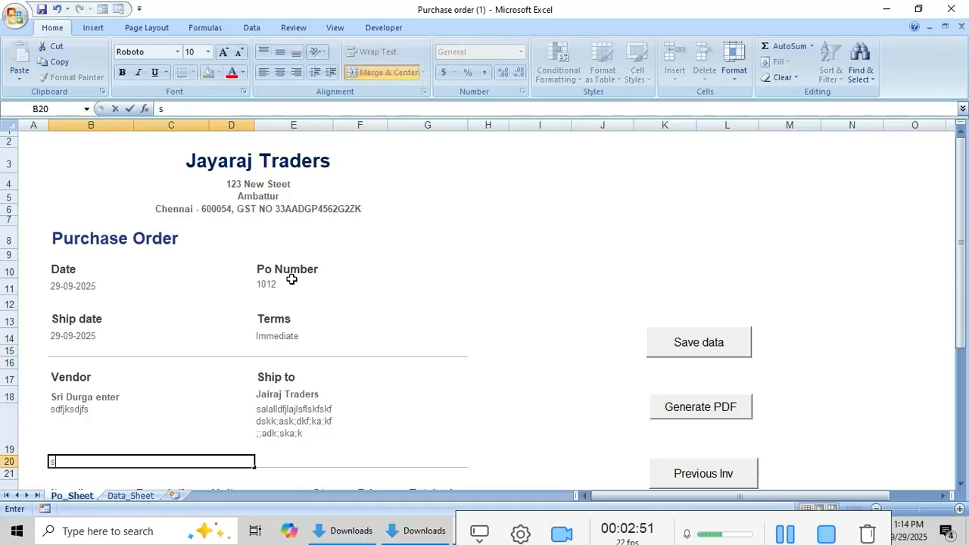
pyautogui.press('Up')
pyautogui.press('Up')
pyautogui.press('Down')
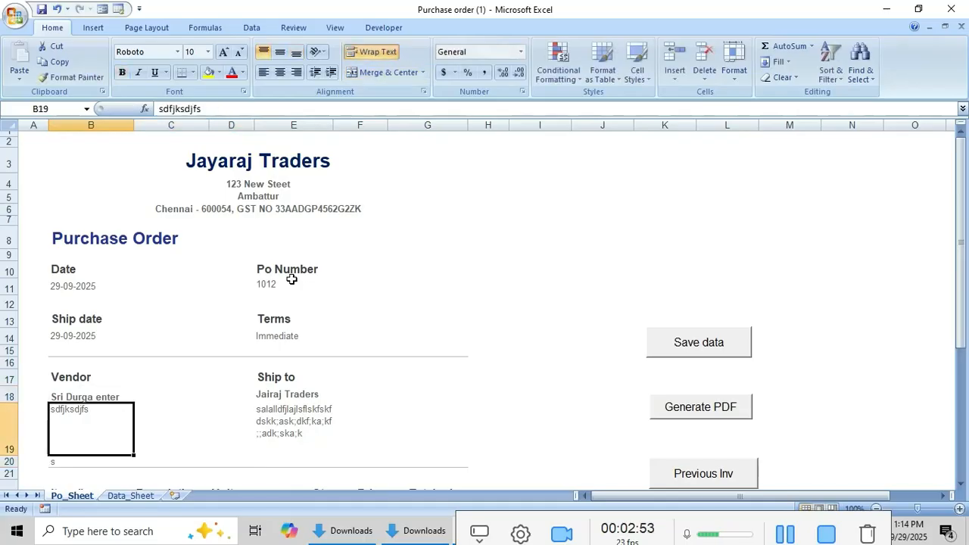
# Replace the vendor address in B19 with the longer sample text "sdjkslflkjsdsfjkdsfkjskfdskjkfjksjfkjksjdf".
pyautogui.write('sdjkslflkjs')
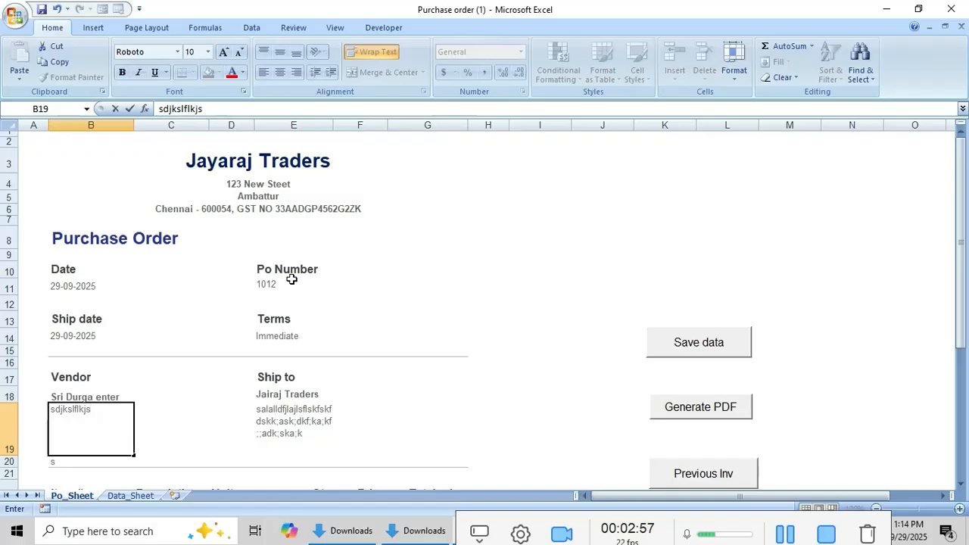
pyautogui.press('Up')
pyautogui.press('Down')
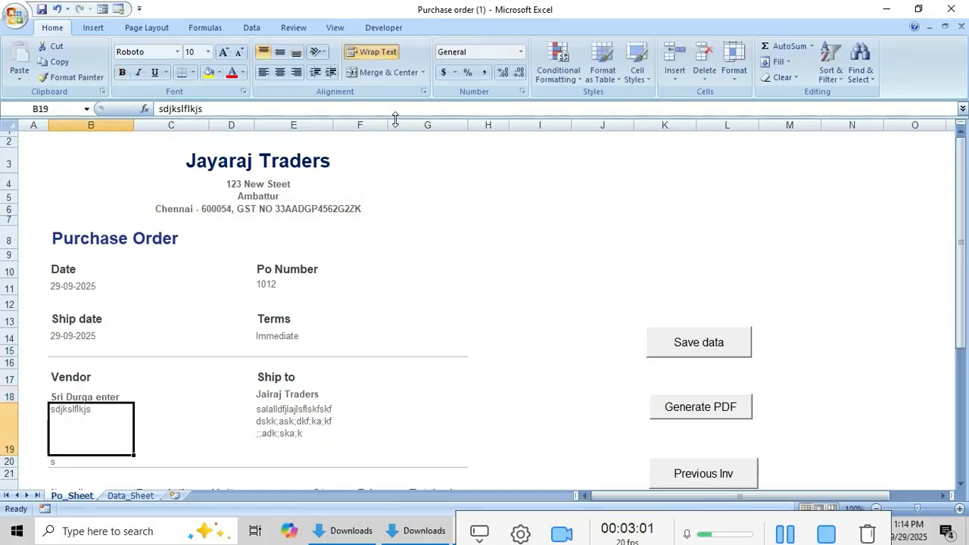
pyautogui.click(228, 114)
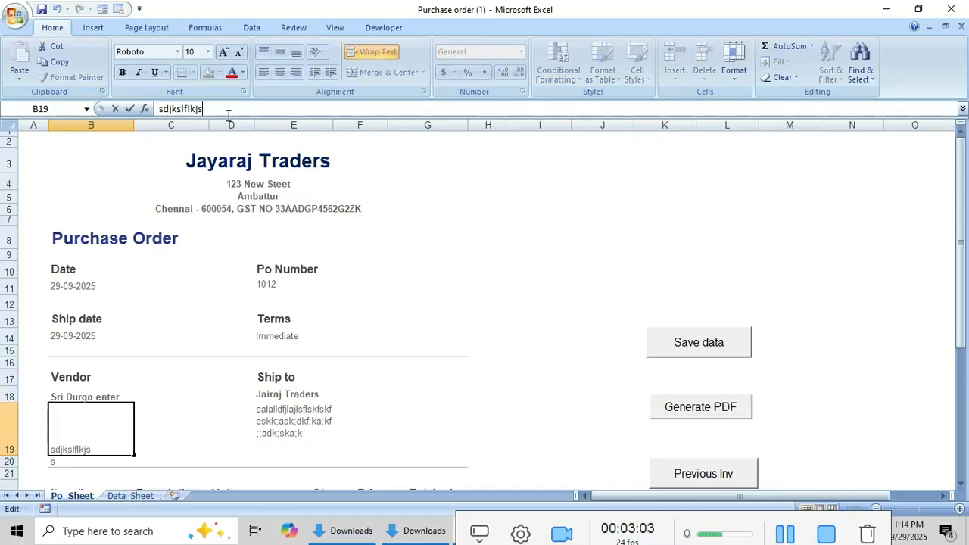
pyautogui.write('dsfjkdsfkjskfdskjkfjksjfkjksjdf')
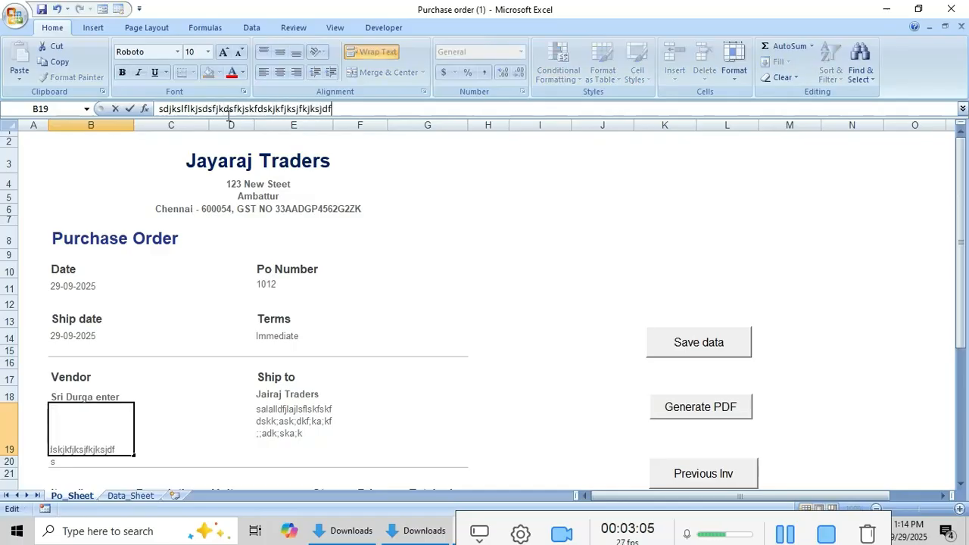
pyautogui.press('Return')
pyautogui.press('Up')
pyautogui.press('Up')
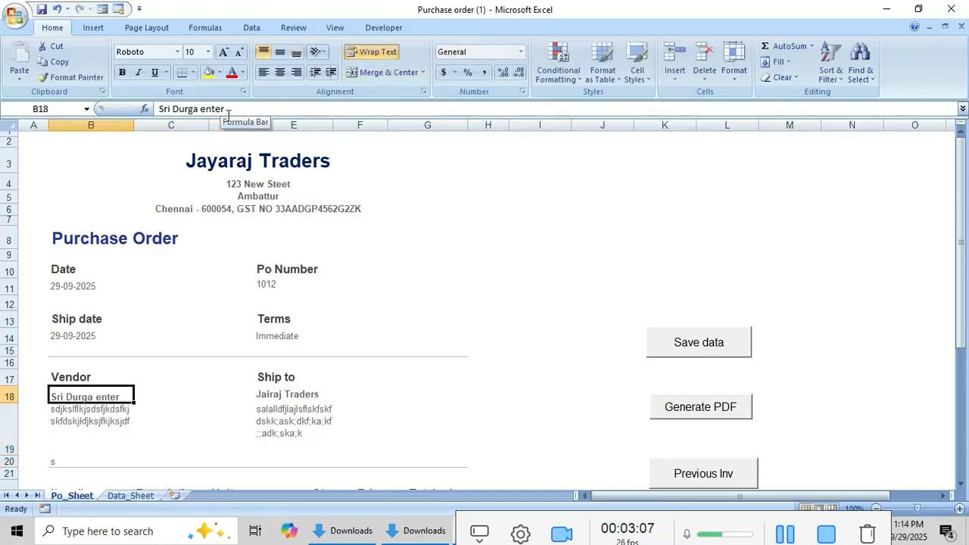
pyautogui.press('Down')
pyautogui.press('Right')
pyautogui.press('Right')
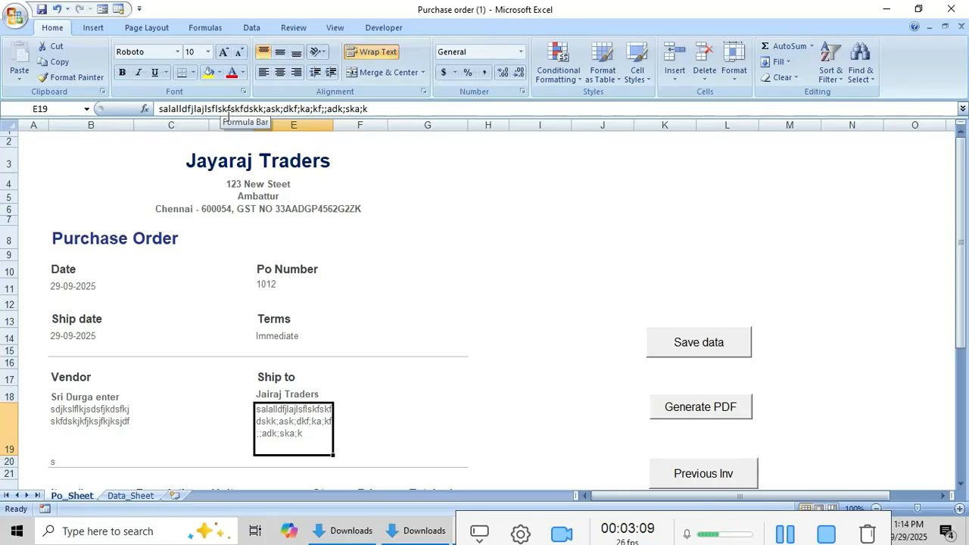
pyautogui.press('Up')
pyautogui.press('Up')
pyautogui.press('Up')
pyautogui.press('Up')
pyautogui.press('Up')
pyautogui.press('Up')
pyautogui.press('Up')
pyautogui.press('Up')
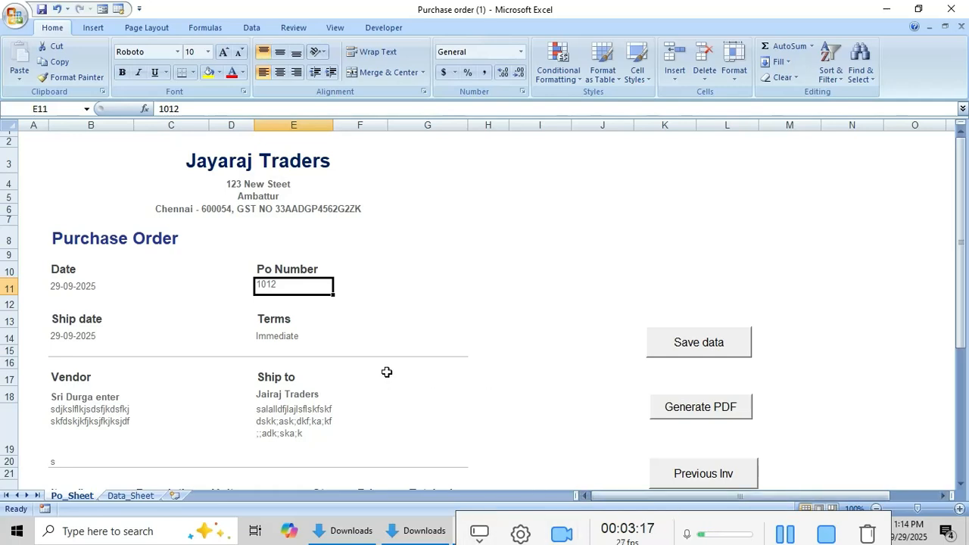
# Replace the Ship to address in E19 with the formula =B4, linking it to the company's street line.
pyautogui.click(288, 408)
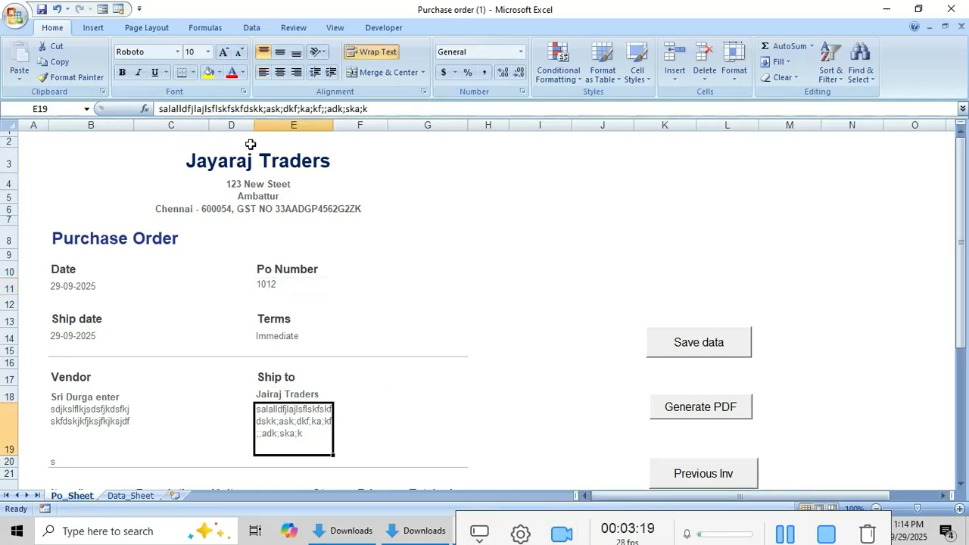
pyautogui.click(246, 184)
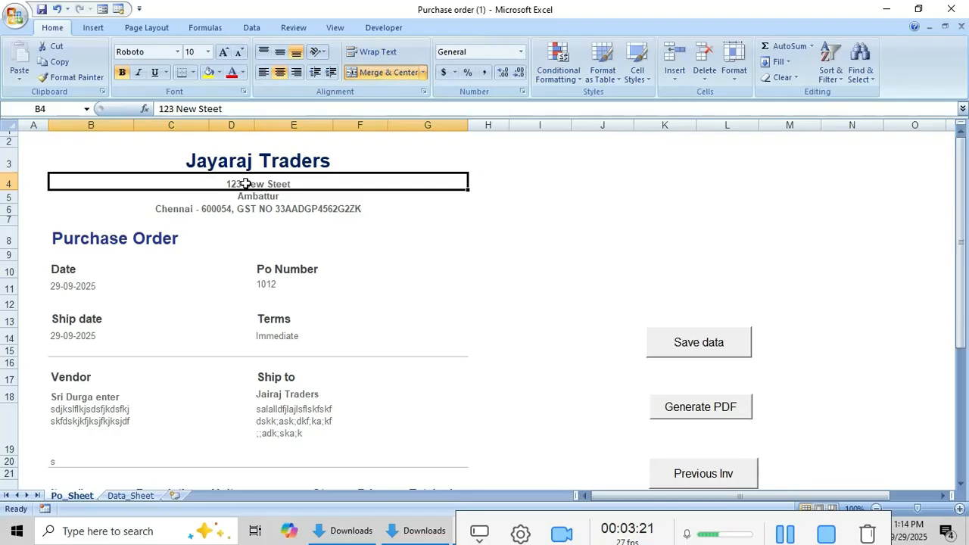
pyautogui.click(285, 411)
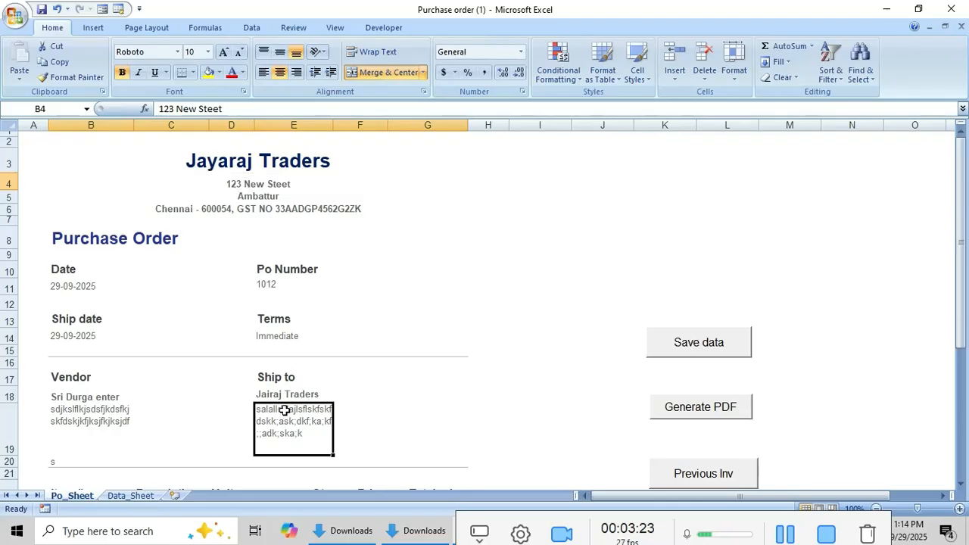
pyautogui.press('Delete')
pyautogui.write('=')
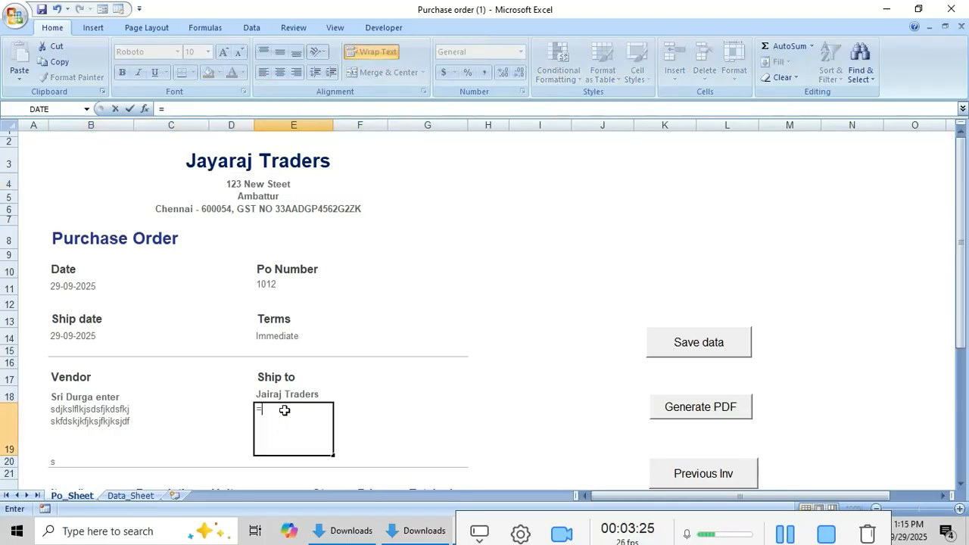
pyautogui.click(240, 187)
pyautogui.press('Return')
pyautogui.press('Up')
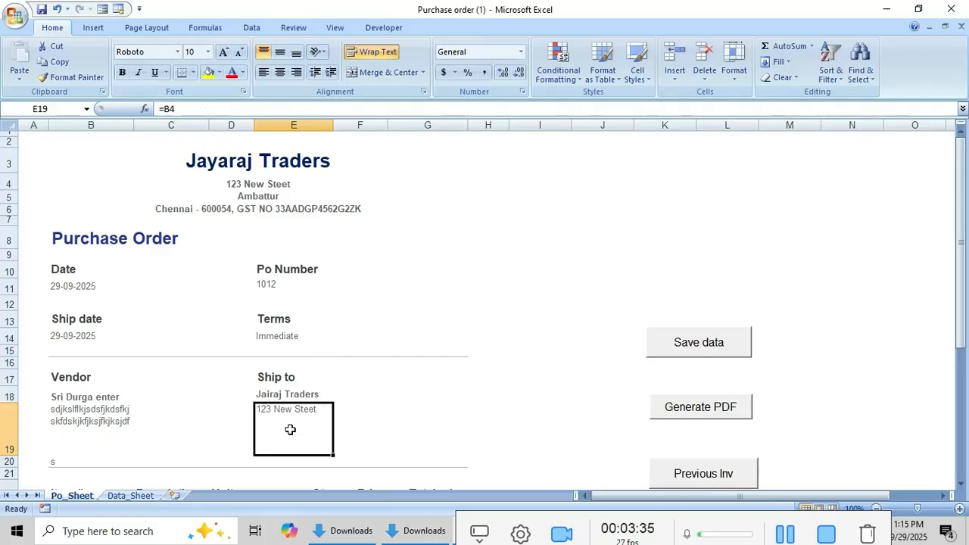
# Set the quantity of Item 1 to 2 and of Item 2 to 1 in the item table.
pyautogui.click(210, 442)
pyautogui.press('Down')
pyautogui.press('Down')
pyautogui.press('Down')
pyautogui.press('Down')
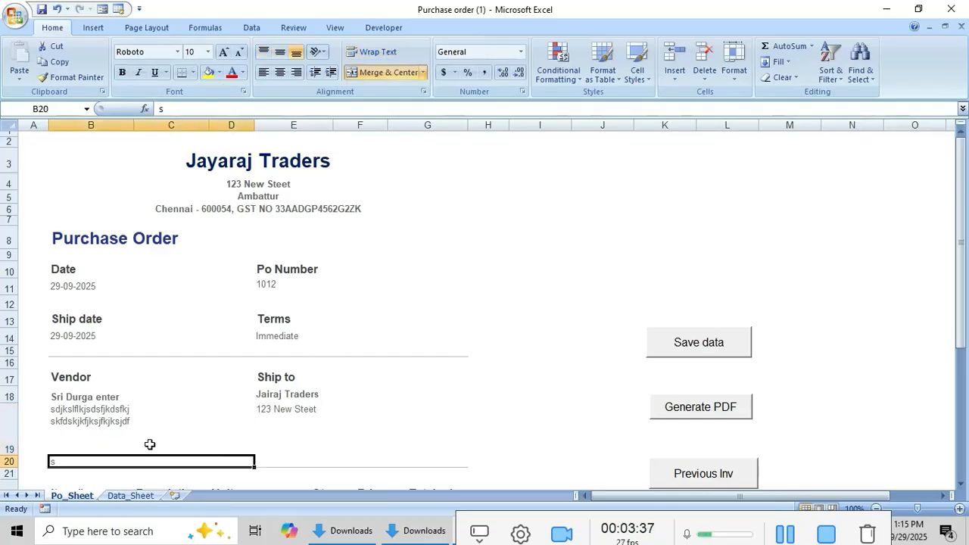
pyautogui.press('Down')
pyautogui.press('Down')
pyautogui.press('Down')
pyautogui.press('Down')
pyautogui.press('Down')
pyautogui.press('Up')
pyautogui.press('Up')
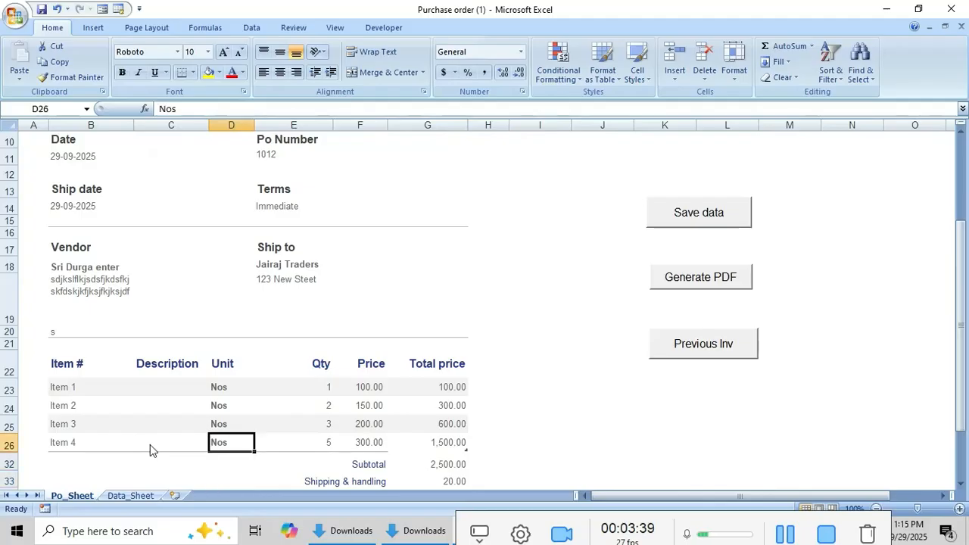
pyautogui.press('Up')
pyautogui.press('Up')
pyautogui.press('Up')
pyautogui.press('Right')
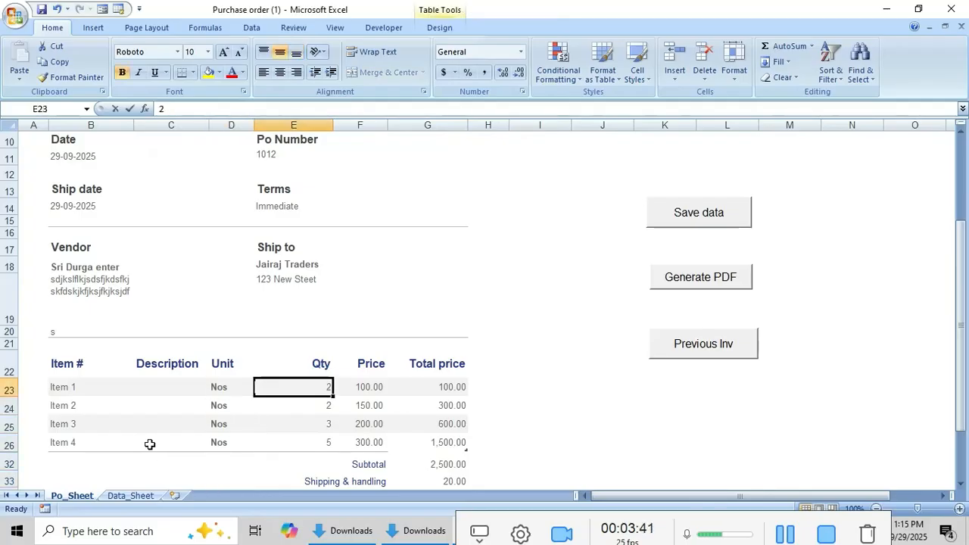
pyautogui.press('Down')
pyautogui.write('1')
pyautogui.press('Return')
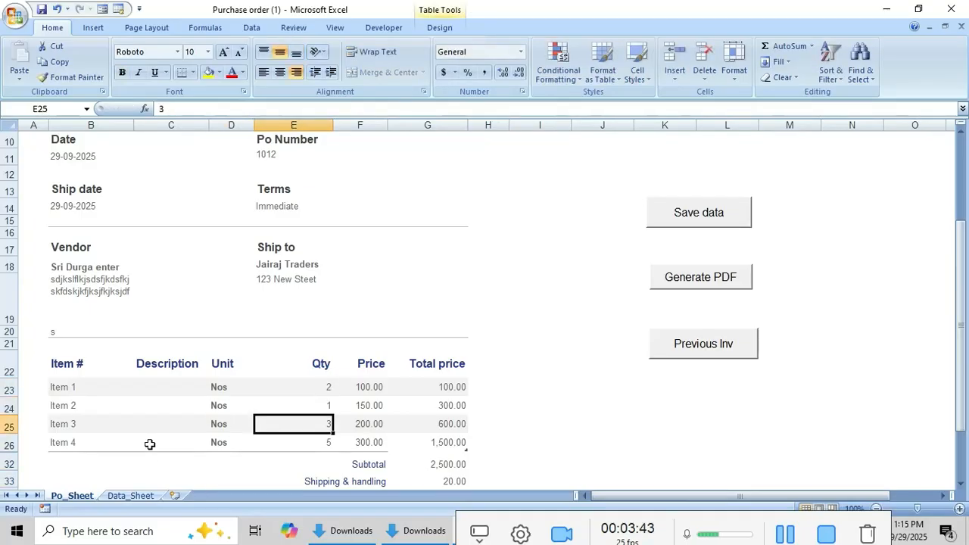
# Set the quantity of Item 3 to 1 and of Item 4 to 2.
pyautogui.write('1')
pyautogui.press('Return')
pyautogui.write('2')
pyautogui.press('Return')
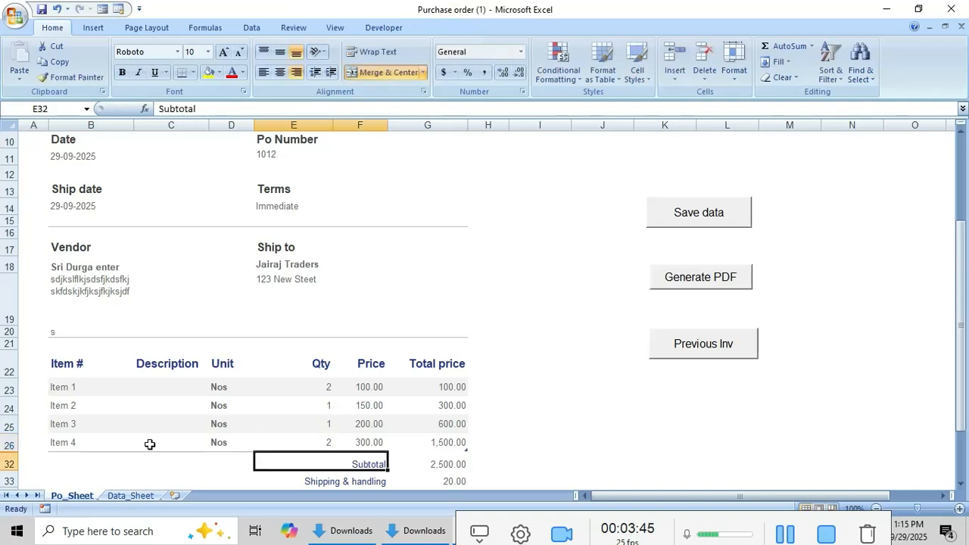
# Replace Item 1's total price in G23 with a formula multiplying its price in F23 by its quantity in E23.
pyautogui.press('Up')
pyautogui.press('Up')
pyautogui.press('Up')
pyautogui.press('Up')
pyautogui.press('Right')
pyautogui.press('Right')
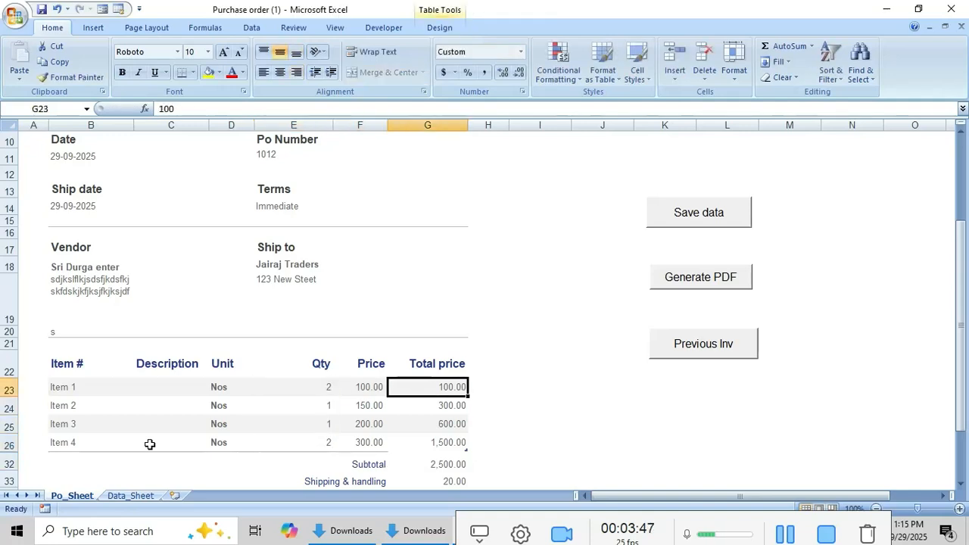
pyautogui.write('+')
pyautogui.press('Left')
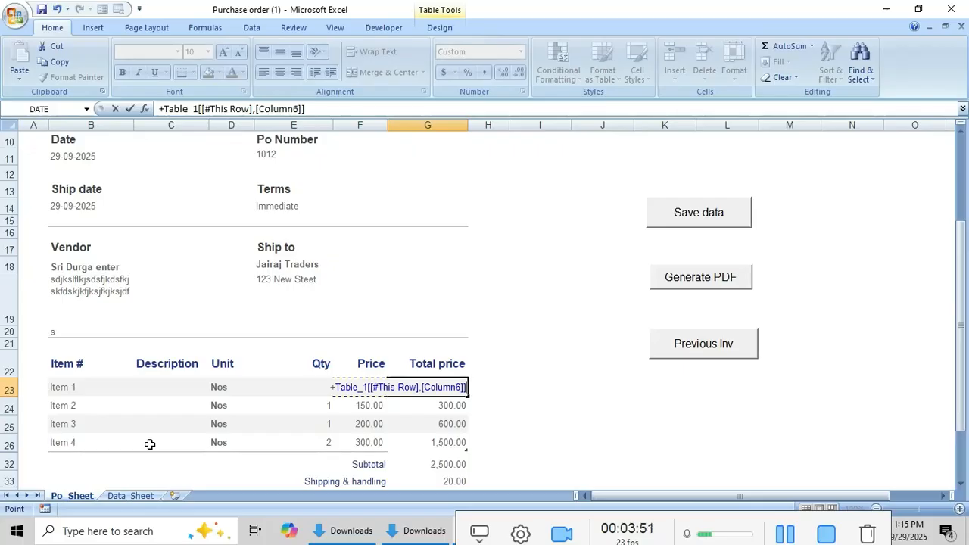
pyautogui.write('*')
pyautogui.press('Left')
pyautogui.press('Left')
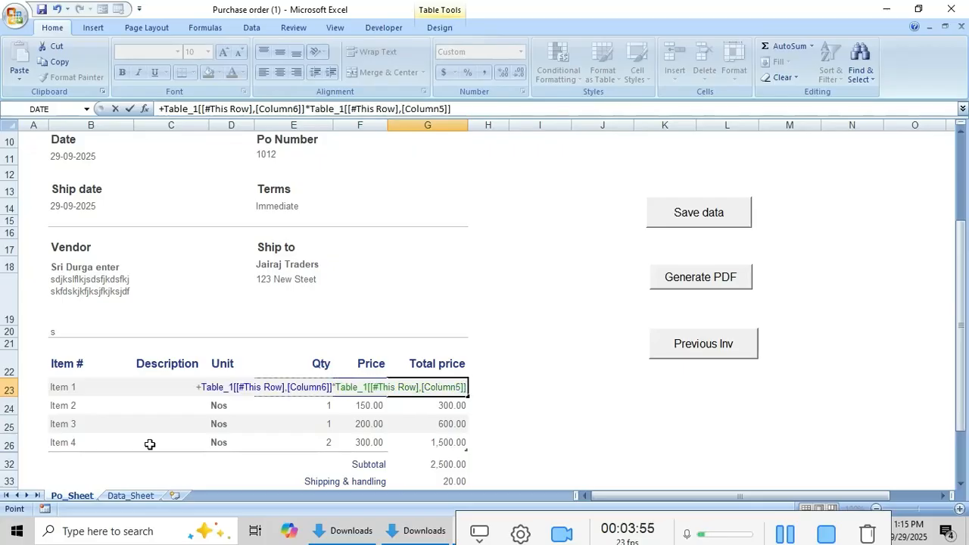
pyautogui.press('Return')
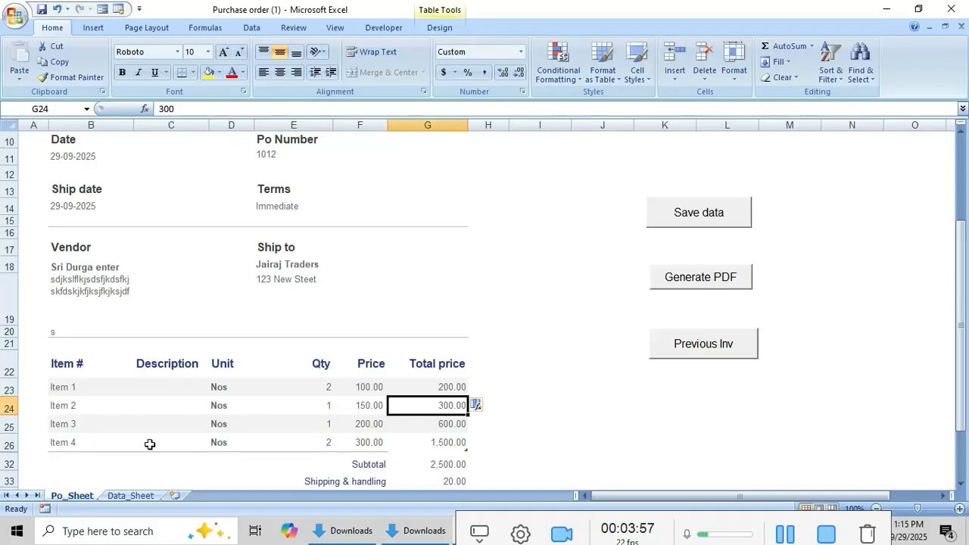
# Copy the total price formula from G23 into G24:G26 for Items 2 to 4.
pyautogui.press('Up')
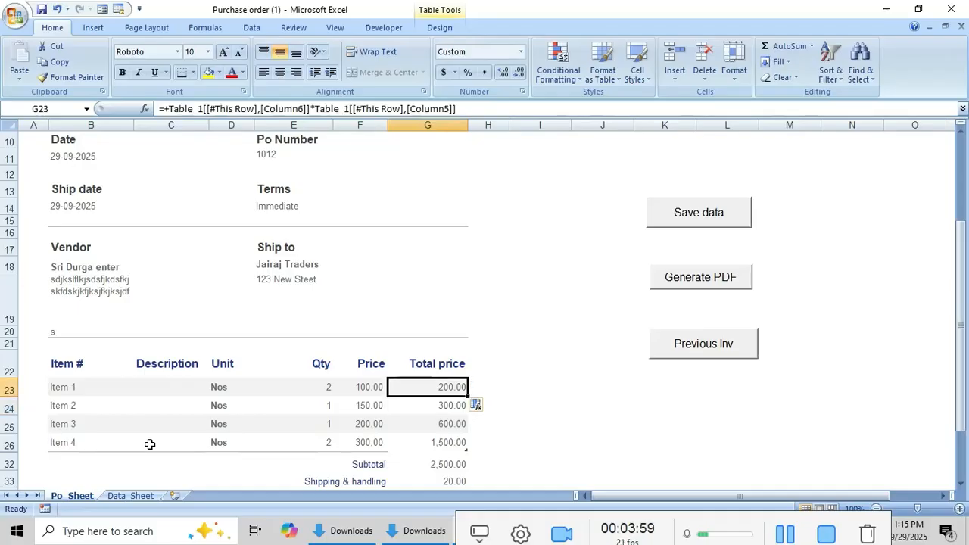
pyautogui.hotkey('ctrl', 'c')
pyautogui.press('Down')
pyautogui.hotkey('shift', 'Down')
pyautogui.hotkey('shift', 'Down')
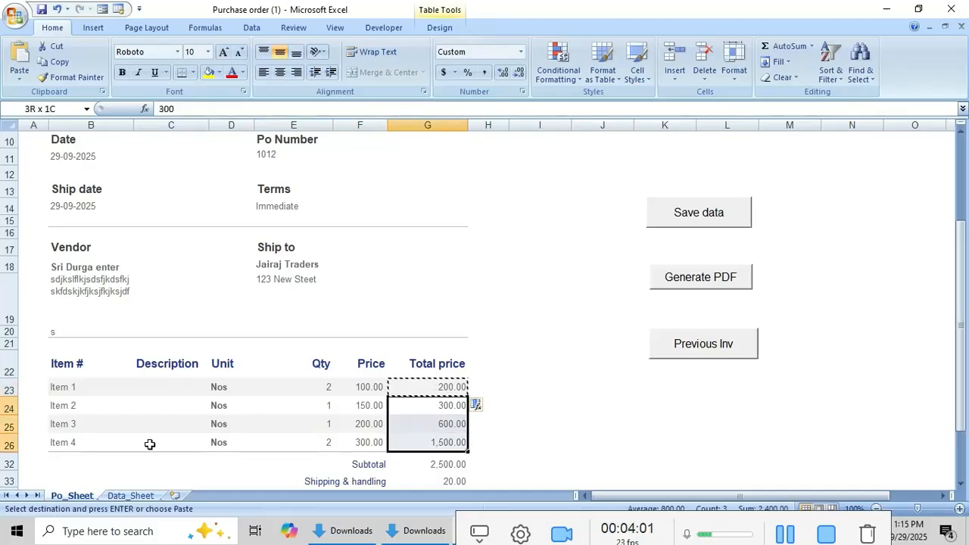
pyautogui.hotkey('ctrl', 'v')
pyautogui.press('Escape')
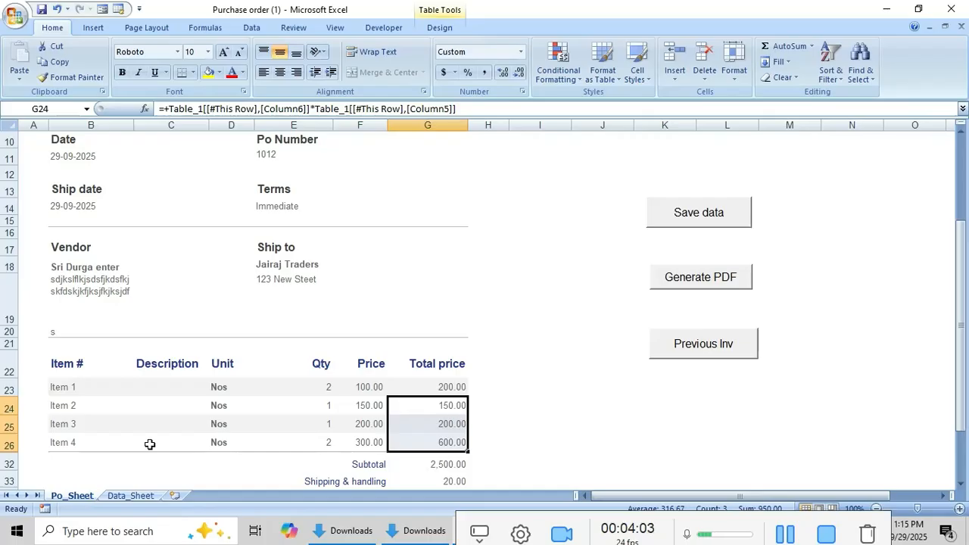
# Examine the total price formulas and their combined sum in G23:G26.
pyautogui.press('Down')
pyautogui.press('Down')
pyautogui.press('Down')
pyautogui.press('Up')
pyautogui.press('Up')
pyautogui.press('Up')
pyautogui.press('Up')
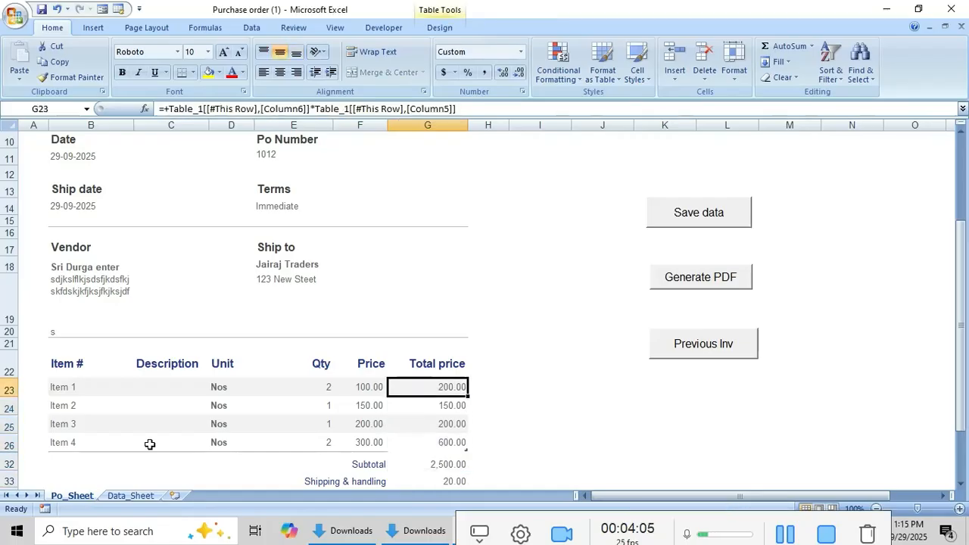
pyautogui.hotkey('shift', 'Down')
pyautogui.hotkey('shift', 'Down')
pyautogui.hotkey('shift', 'Down')
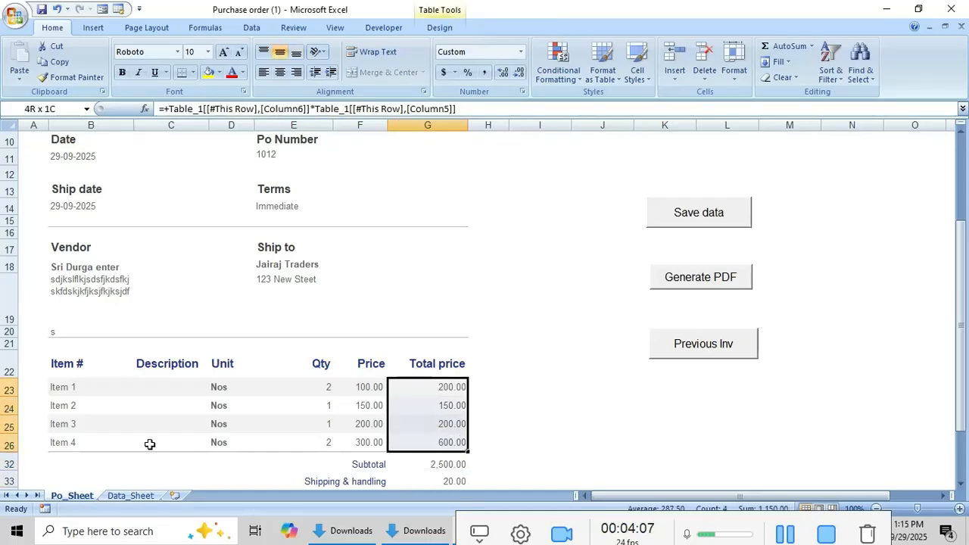
# Replace the Subtotal in G32 with an automatic sum of the line totals, =SUBTOTAL(109,Table_1[[#All],[Column7]]).
pyautogui.press('Down')
pyautogui.press('Down')
pyautogui.press('Down')
pyautogui.press('Down')
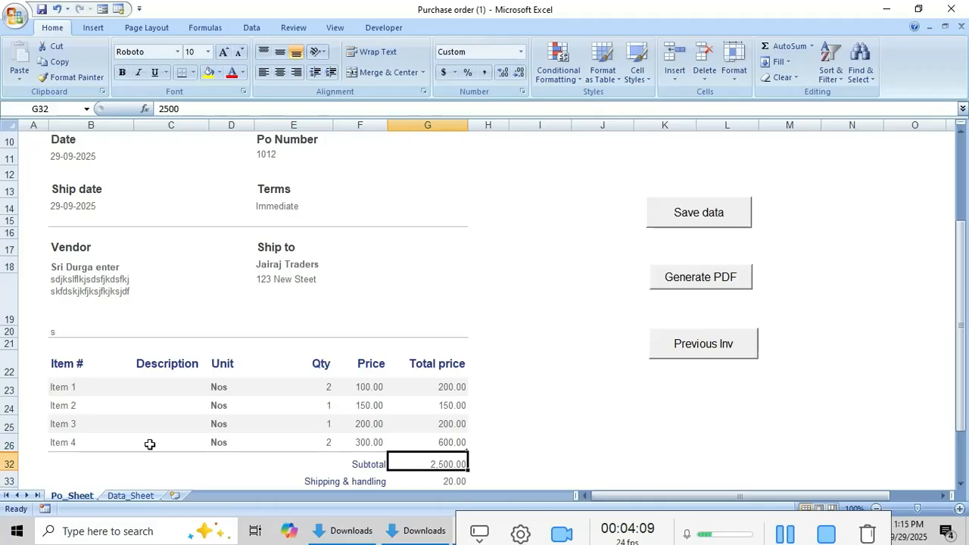
pyautogui.hotkey('ctrl', 'z')
pyautogui.press('Down')
pyautogui.press('Down')
pyautogui.press('Down')
pyautogui.press('Down')
pyautogui.press('Down')
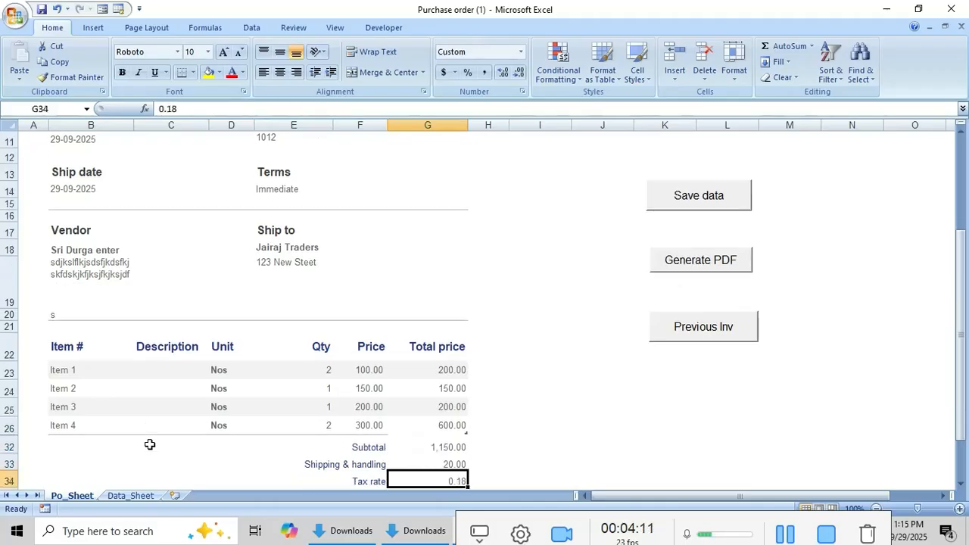
pyautogui.press('Up')
pyautogui.press('Up')
pyautogui.press('Up')
pyautogui.press('Up')
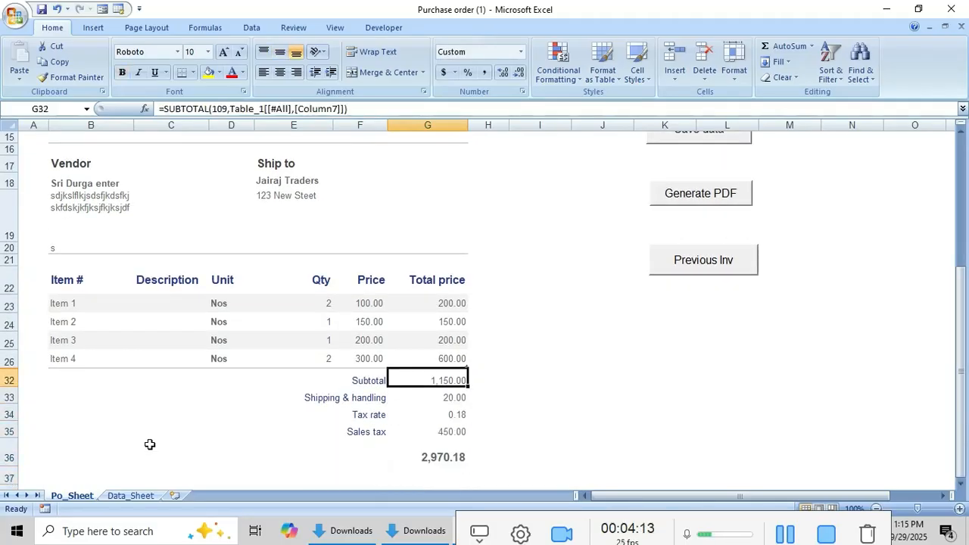
# Replace the Sales tax in G35 with a formula multiplying the subtotal by the tax rate, +G32*G34.
pyautogui.press('Down')
pyautogui.press('Down')
pyautogui.press('Down')
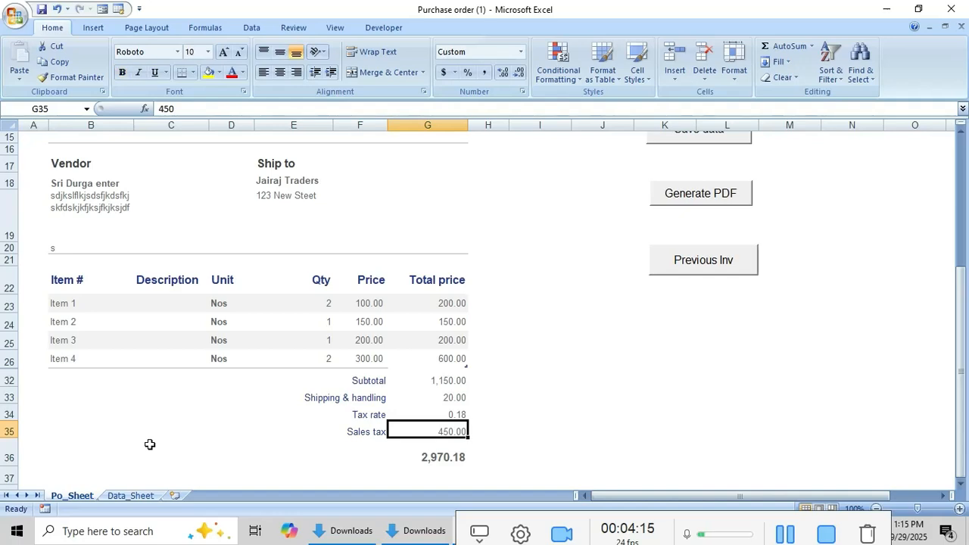
pyautogui.write('+')
pyautogui.press('Up')
pyautogui.press('Up')
pyautogui.press('Up')
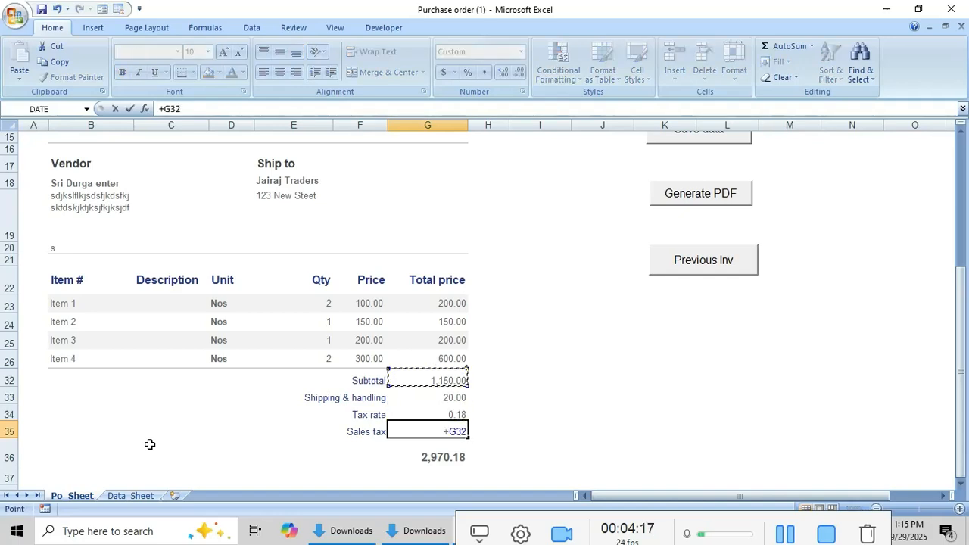
pyautogui.write('*')
pyautogui.press('Down')
pyautogui.press('Up')
pyautogui.press('Up')
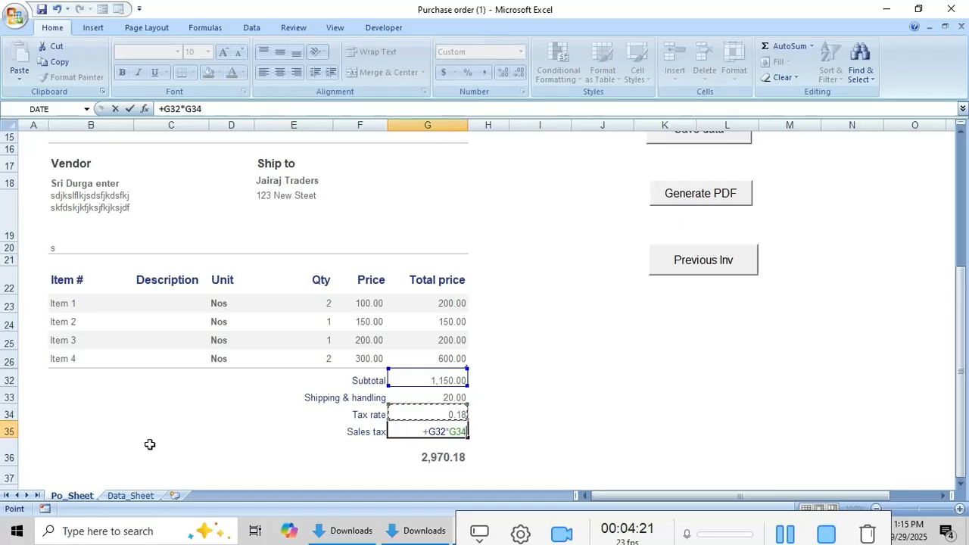
pyautogui.press('Return')
pyautogui.press('Up')
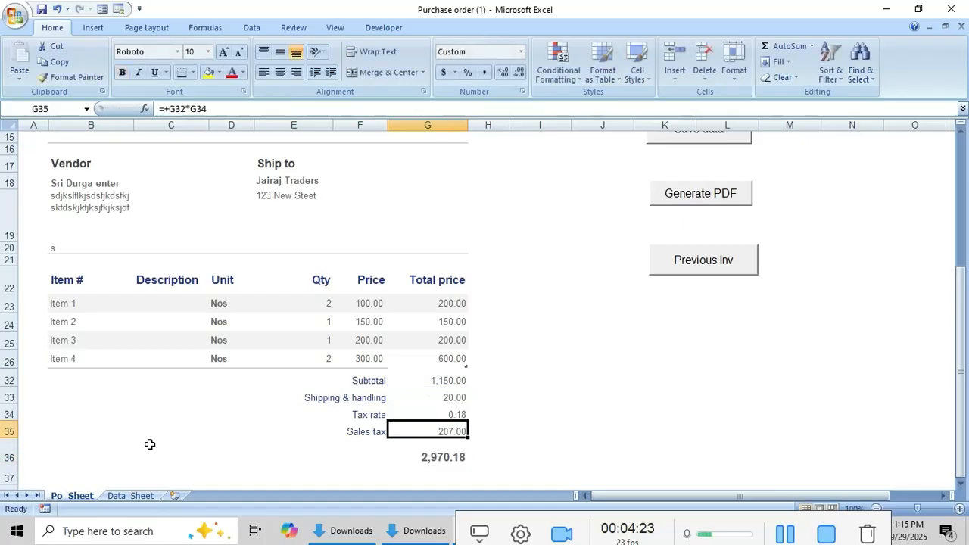
# Compare the Subtotal formula in G32 with the sum of the line totals in G23:G26.
pyautogui.press('Down')
pyautogui.press('Down')
pyautogui.press('Up')
pyautogui.press('Up')
pyautogui.press('Up')
pyautogui.press('Up')
pyautogui.press('Up')
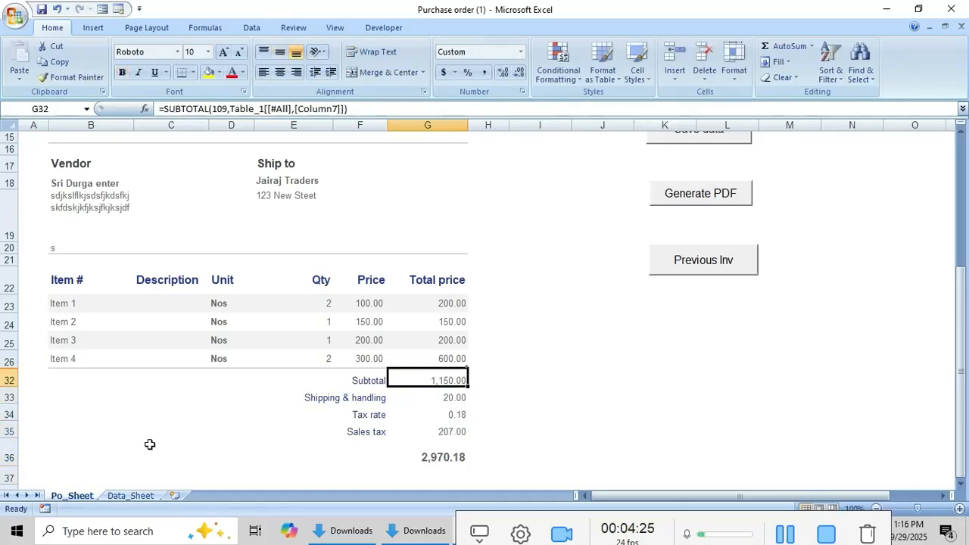
pyautogui.press('Up')
pyautogui.hotkey('shift', 'Up')
pyautogui.hotkey('shift', 'Up')
pyautogui.hotkey('shift', 'Up')
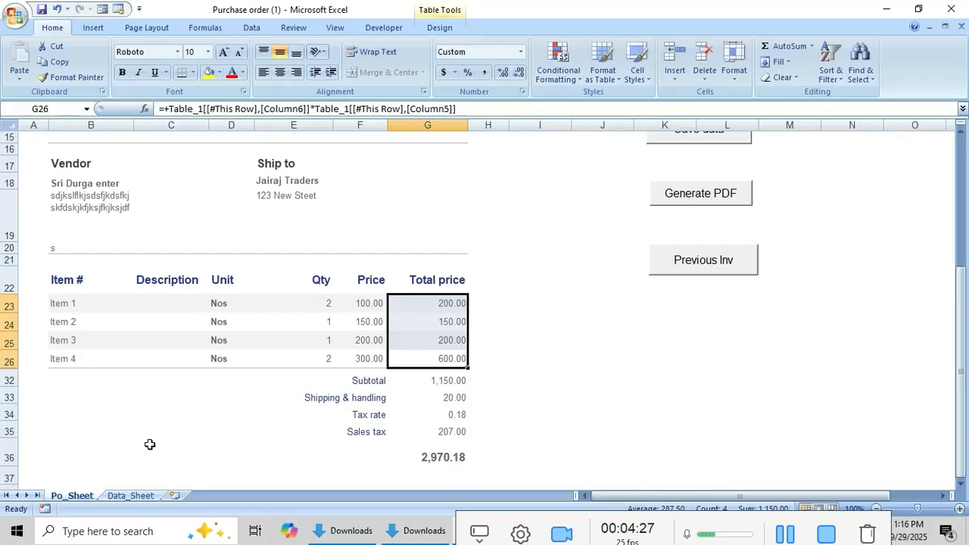
pyautogui.click(707, 411)
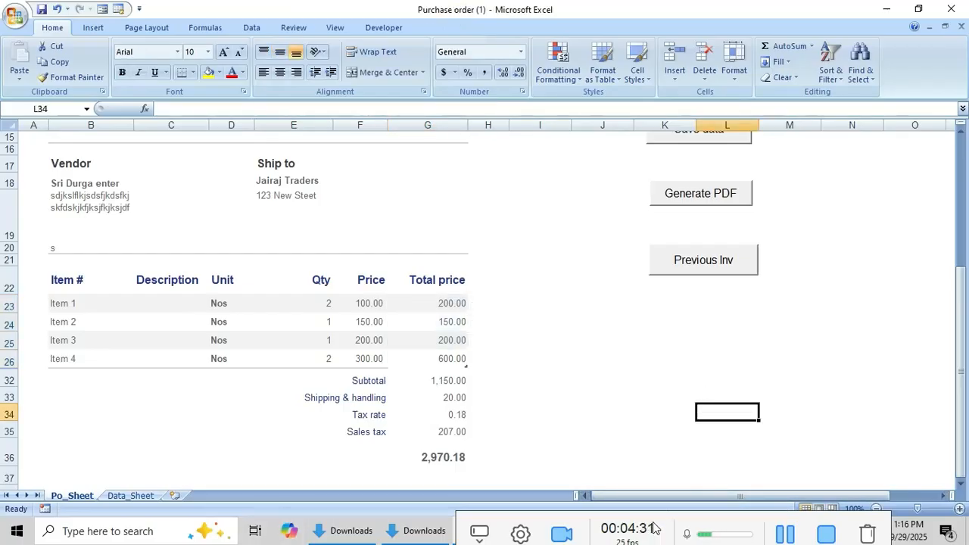
pyautogui.click(655, 527)
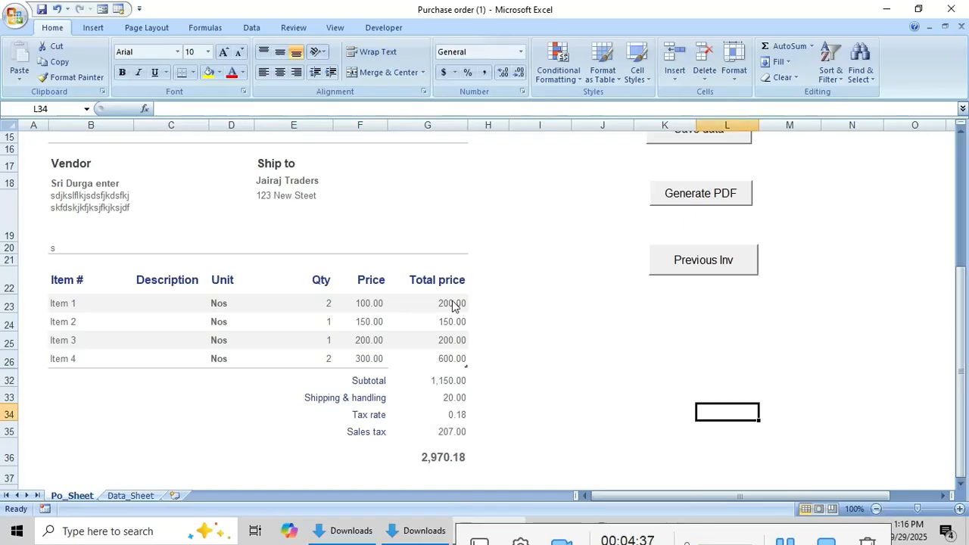
# Review the line totals in G23:G26 and the shipping, tax rate and sales tax cells below them.
pyautogui.click(452, 305)
pyautogui.hotkey('shift', 'Down')
pyautogui.hotkey('shift', 'Down')
pyautogui.hotkey('shift', 'Down')
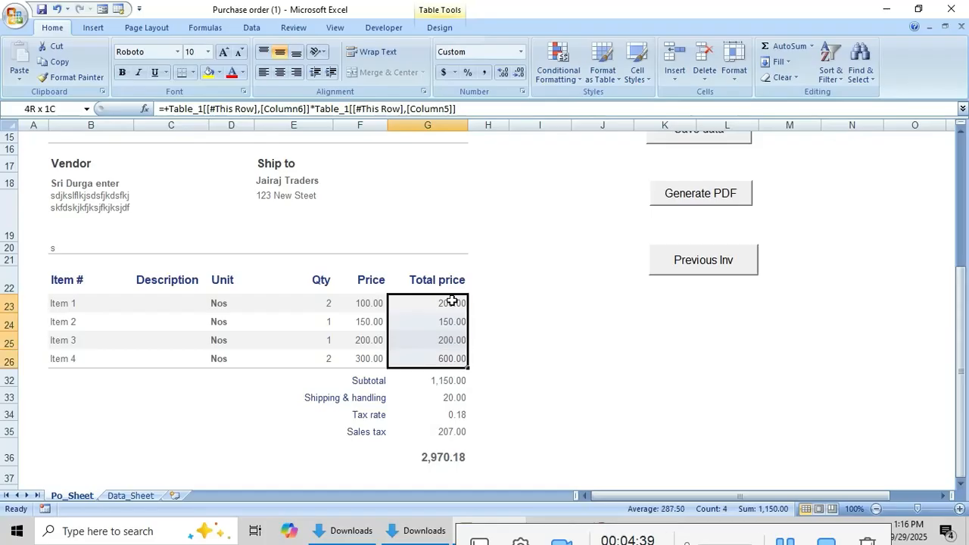
pyautogui.press('Down')
pyautogui.press('Down')
pyautogui.press('Down')
pyautogui.press('Down')
pyautogui.press('Down')
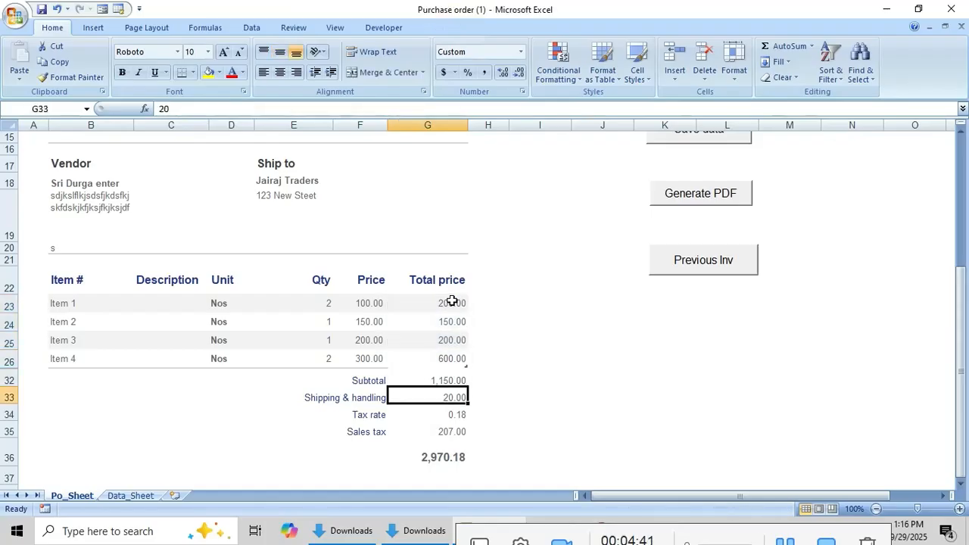
pyautogui.press('Down')
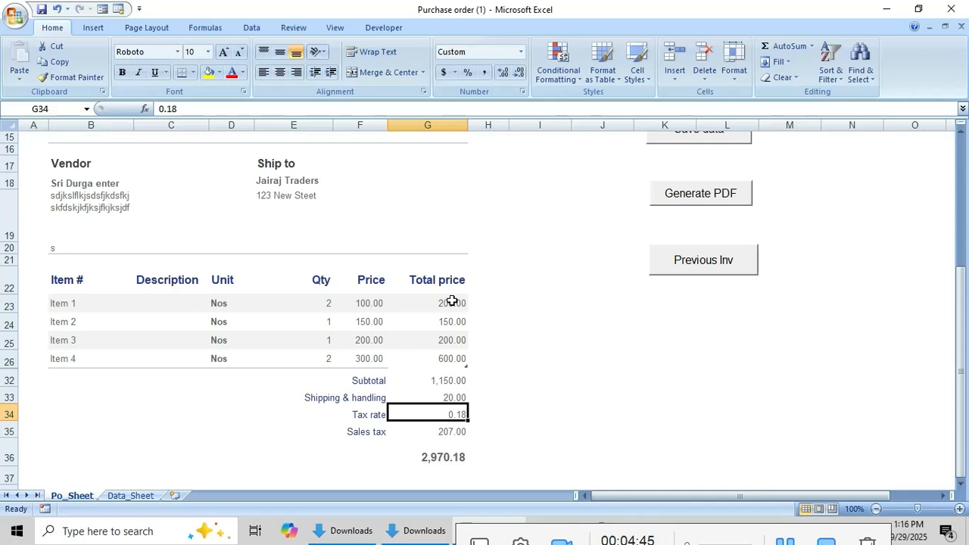
pyautogui.press('Down')
# Set the quantity of Item 4 in E26 to 1.
pyautogui.press('Up')
pyautogui.press('Up')
pyautogui.press('Up')
pyautogui.press('Up')
pyautogui.press('Up')
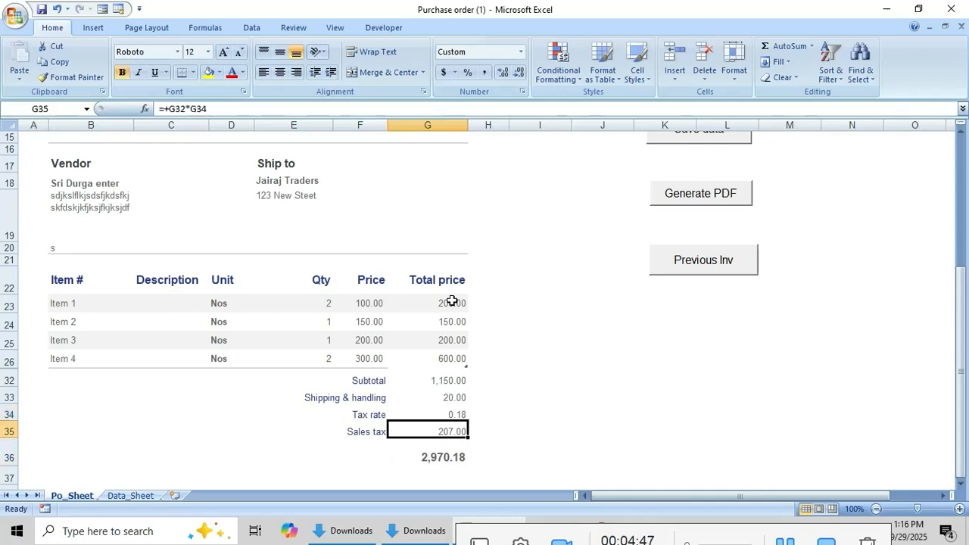
pyautogui.press('Left')
pyautogui.press('Left')
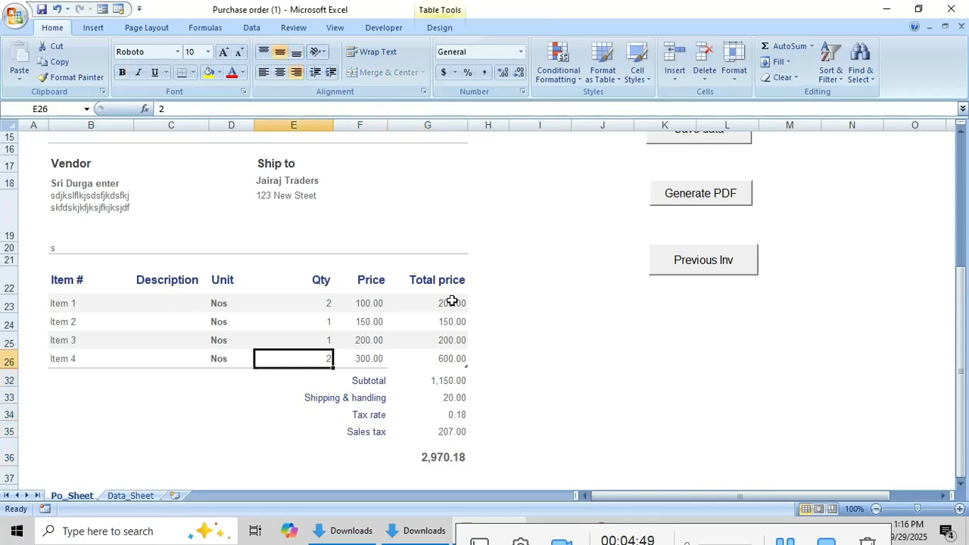
pyautogui.write('1')
pyautogui.press('Return')
pyautogui.press('Up')
pyautogui.press('Up')
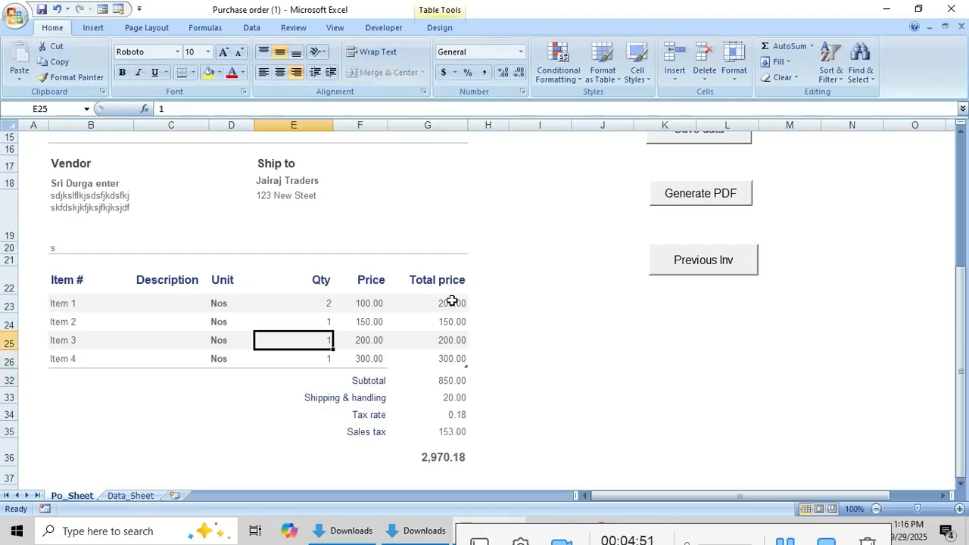
# Examine the subtotal, shipping, tax rate, sales tax and grand total cells in G32:G36 for the effect of the quantity change.
pyautogui.press('Right')
pyautogui.press('Right')
pyautogui.press('Down')
pyautogui.press('Down')
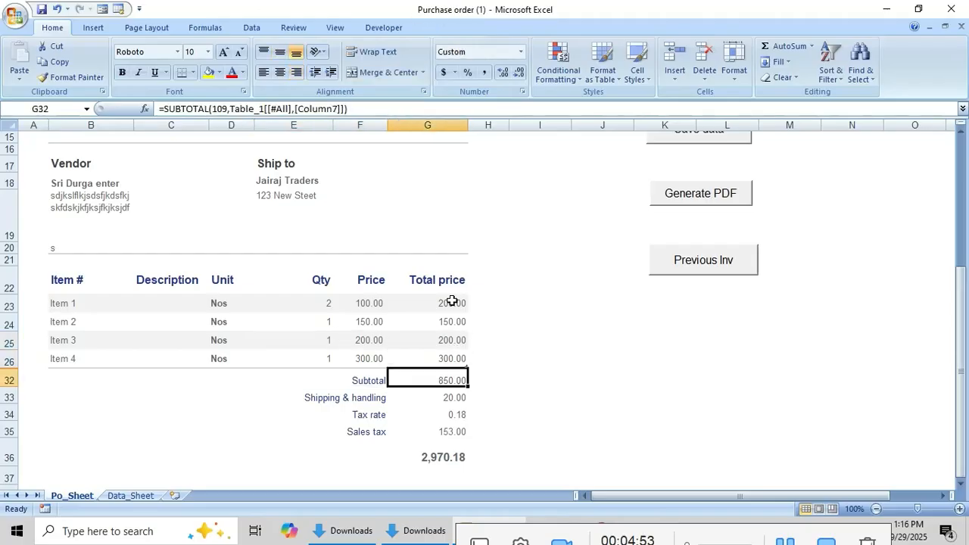
pyautogui.press('Down')
pyautogui.press('Down')
pyautogui.press('Down')
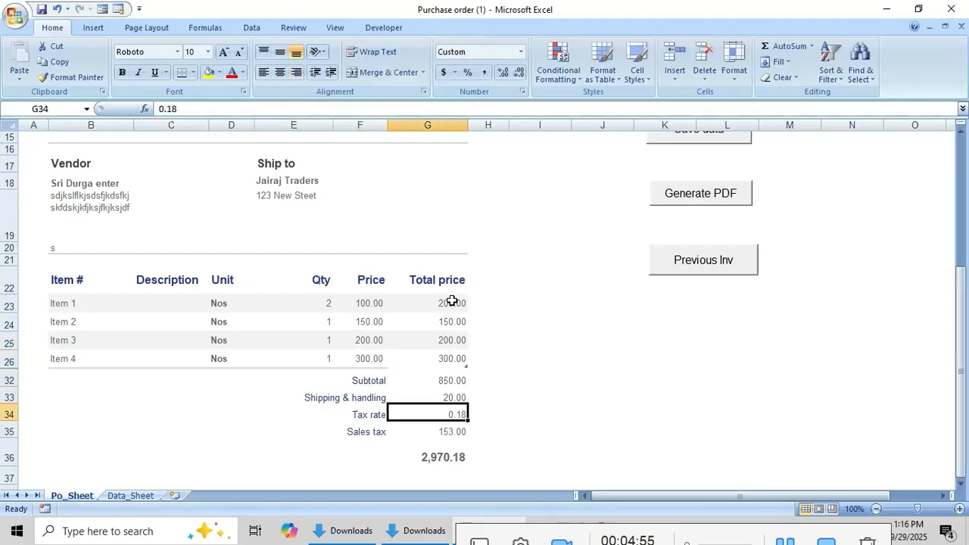
pyautogui.press('Up')
pyautogui.press('Up')
pyautogui.press('Up')
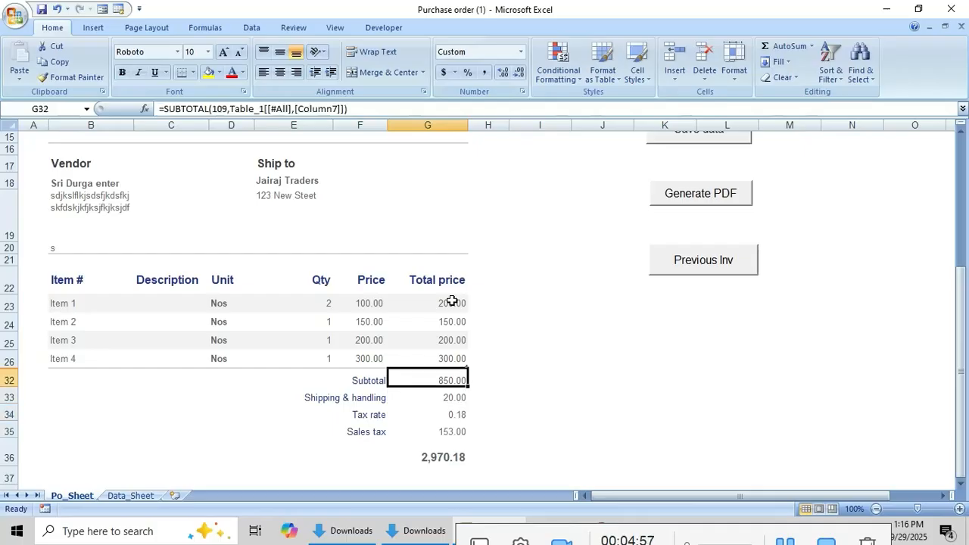
pyautogui.press('Down')
pyautogui.press('Down')
pyautogui.press('Down')
pyautogui.press('Down')
pyautogui.press('Down')
pyautogui.press('Up')
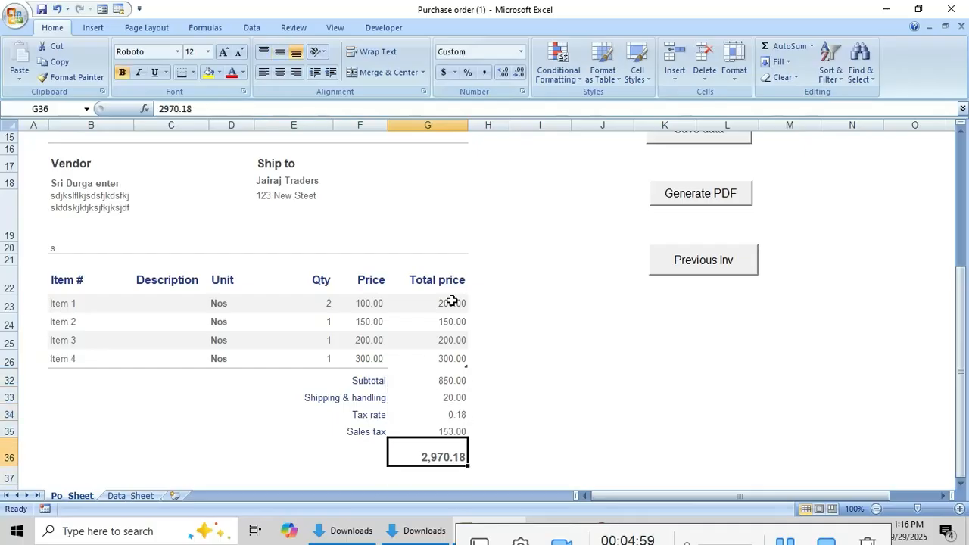
# Calculate the grand total in G36 with a SUM formula over G32:G35.
pyautogui.hotkey('alt', '=')
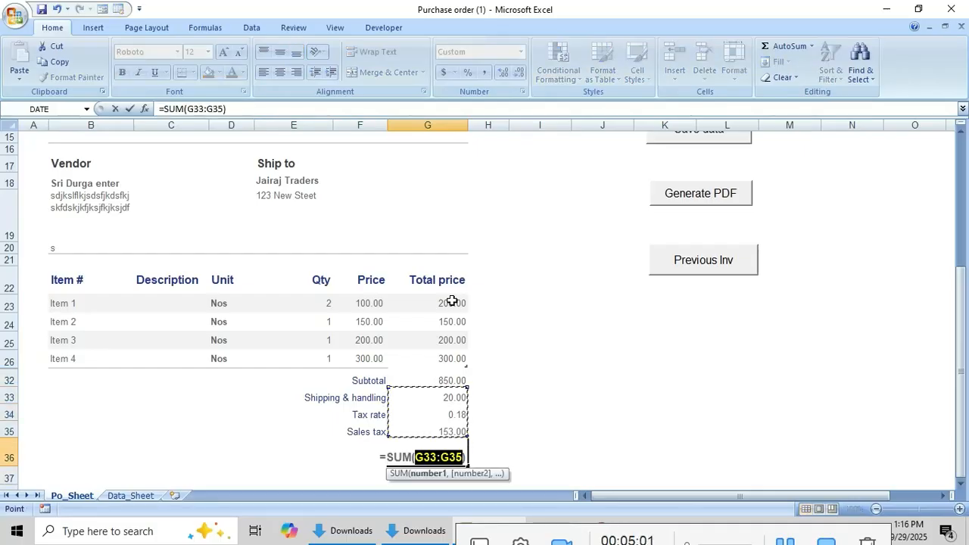
pyautogui.press('Up')
pyautogui.hotkey('shift', 'Down')
pyautogui.hotkey('shift', 'Down')
pyautogui.hotkey('shift', 'Down')
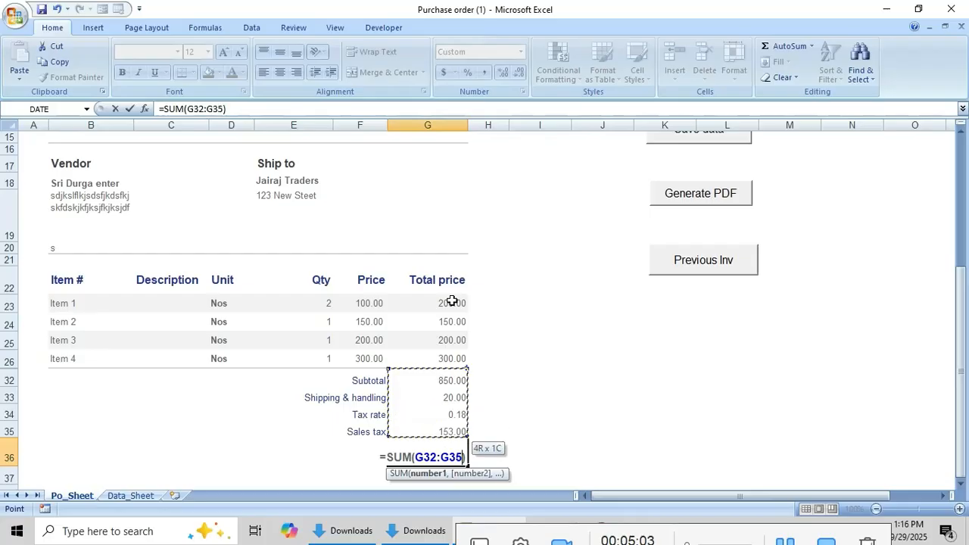
pyautogui.press('Return')
# Set the quantities of Item 3 in E25 and Item 2 in E24 to 2.
pyautogui.press('Up')
pyautogui.press('Up')
pyautogui.press('Up')
pyautogui.press('Up')
pyautogui.press('Up')
pyautogui.press('Up')
pyautogui.press('Up')
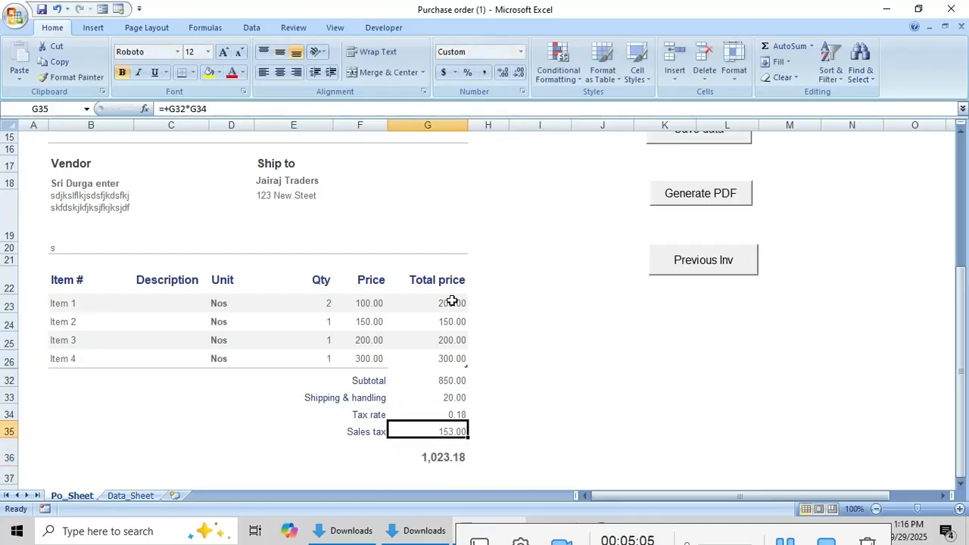
pyautogui.press('Left')
pyautogui.press('Left')
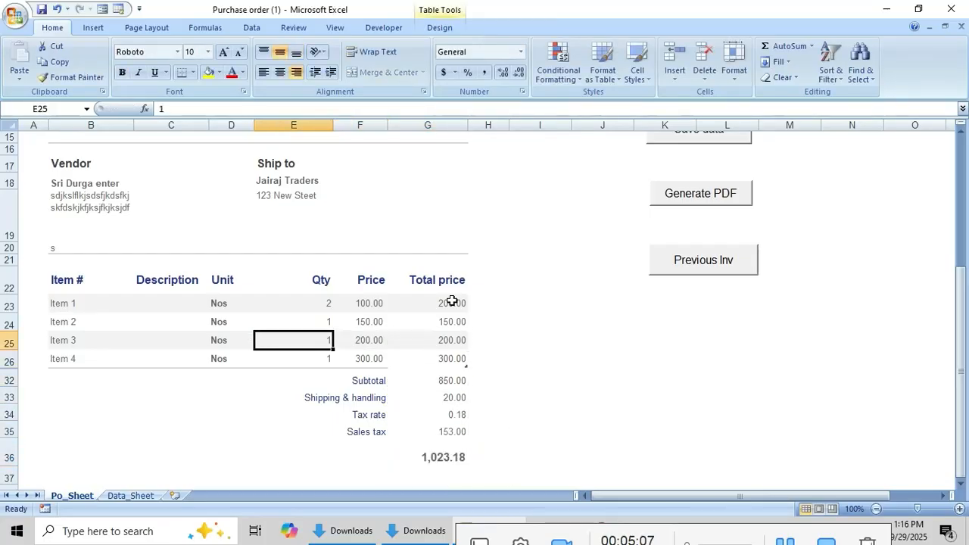
pyautogui.write('2')
pyautogui.press('Return')
pyautogui.press('Up')
pyautogui.press('Up')
pyautogui.write('2')
pyautogui.press('Return')
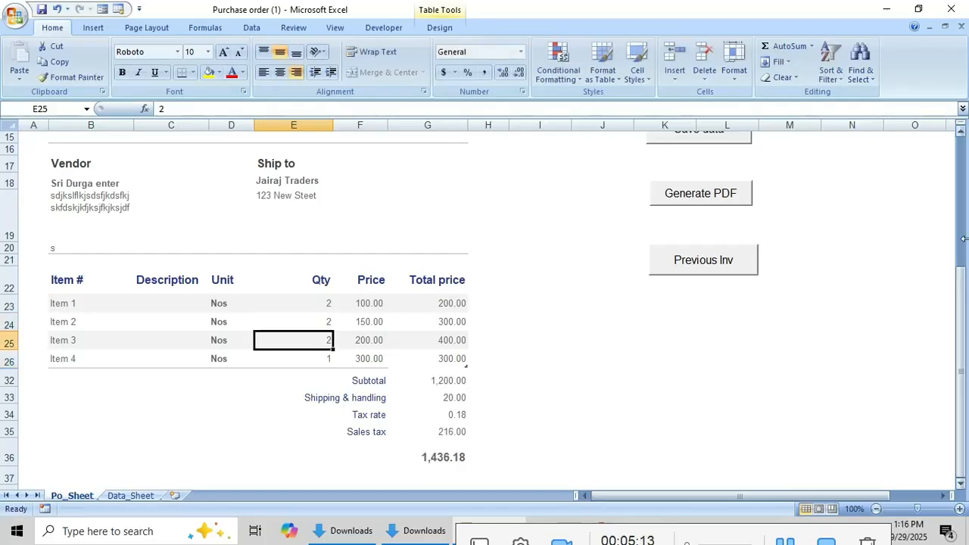
# Generate a PDF of the current purchase order and save its data to the data sheet.
pyautogui.moveTo(965, 249); pyautogui.dragTo(900, 229)
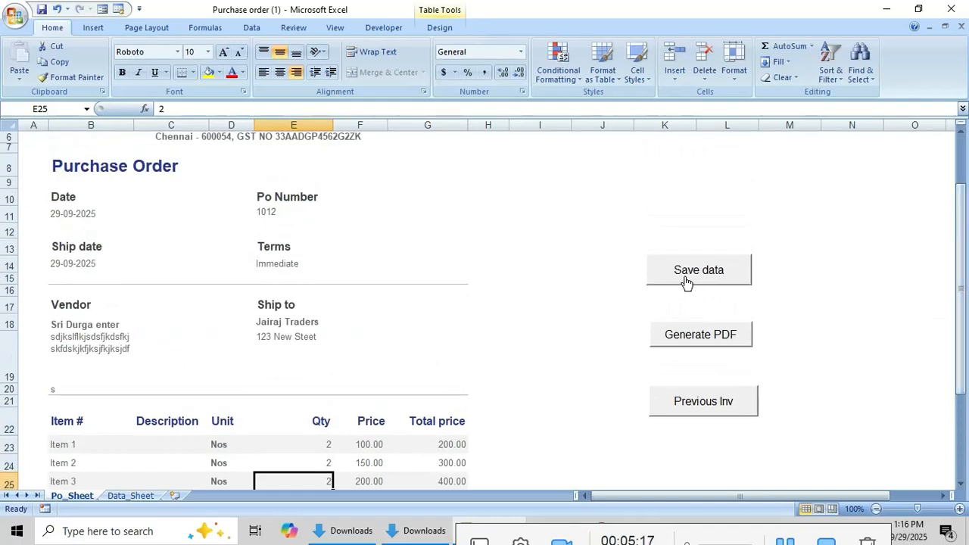
pyautogui.click(708, 341)
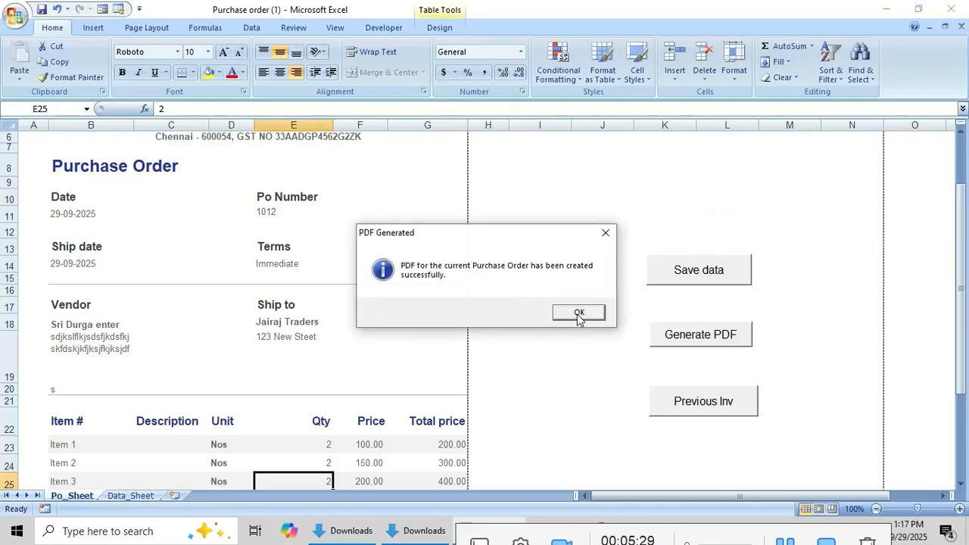
pyautogui.click(577, 313)
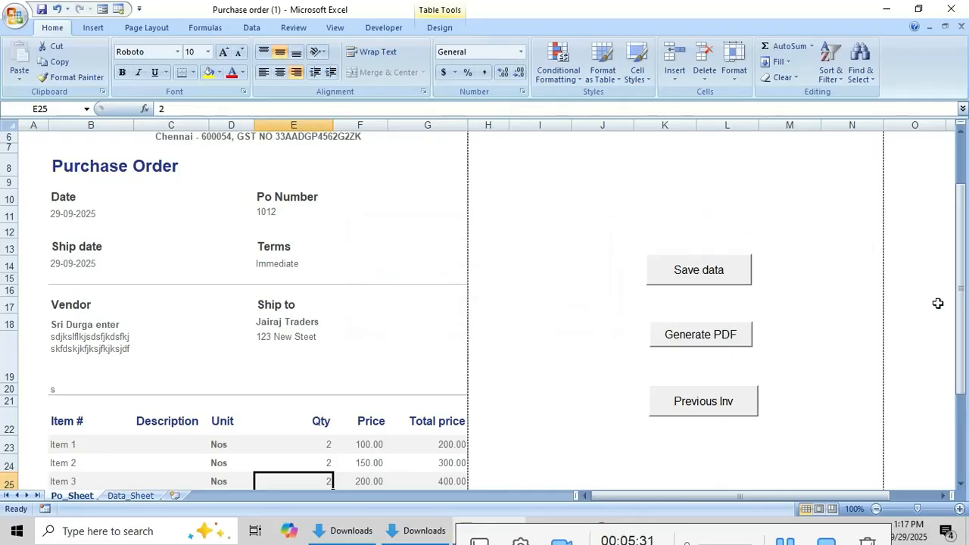
pyautogui.click(708, 274)
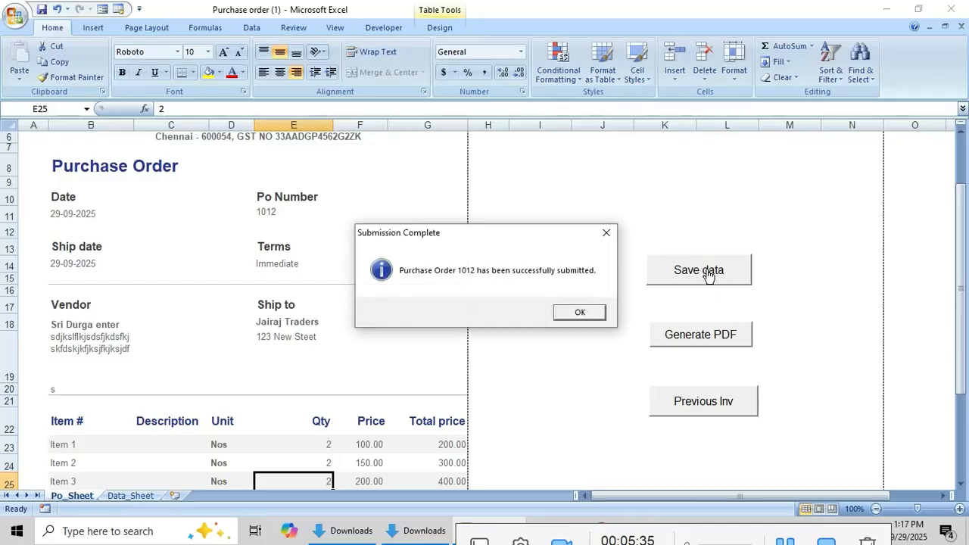
pyautogui.click(576, 315)
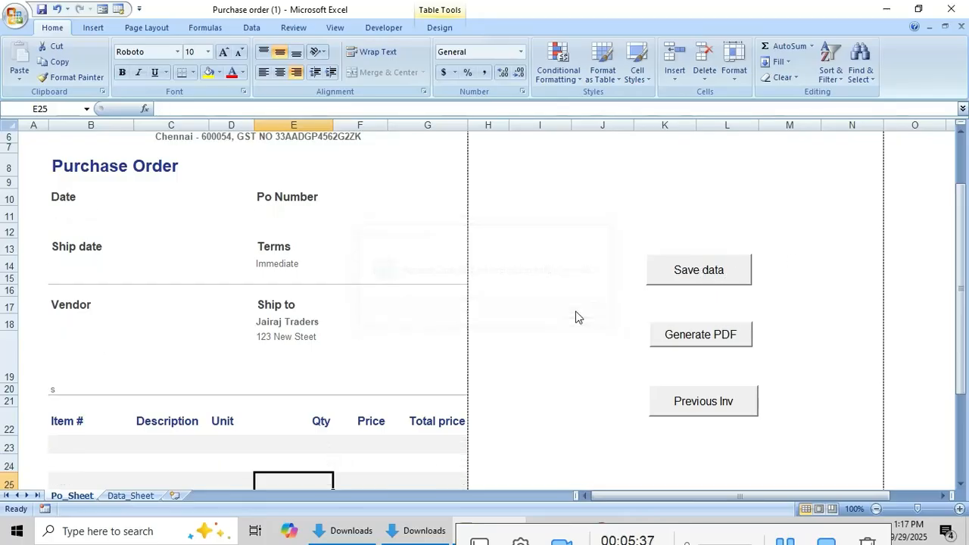
# Review the newly saved purchase order record on Data_Sheet, going along row 22 from the date to the unit price.
pyautogui.click(129, 497)
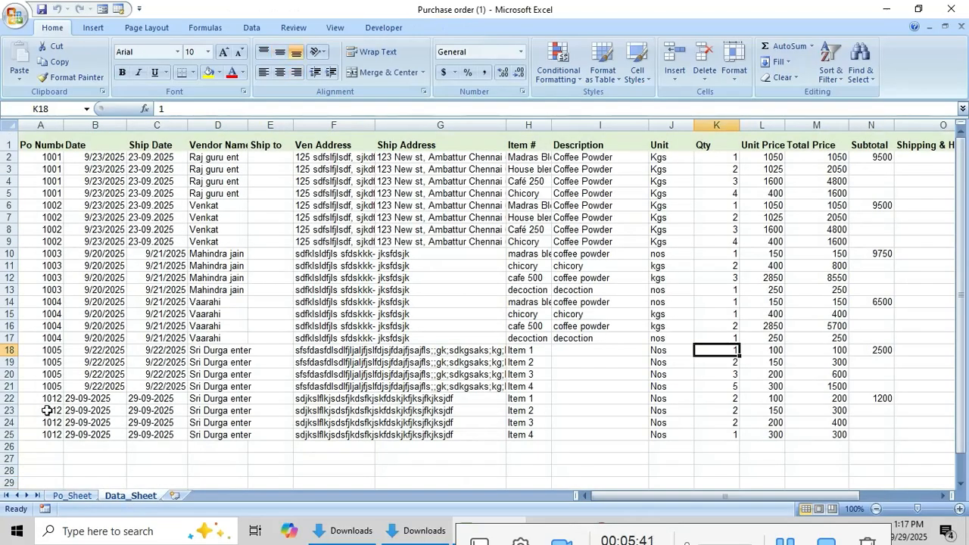
pyautogui.click(70, 399)
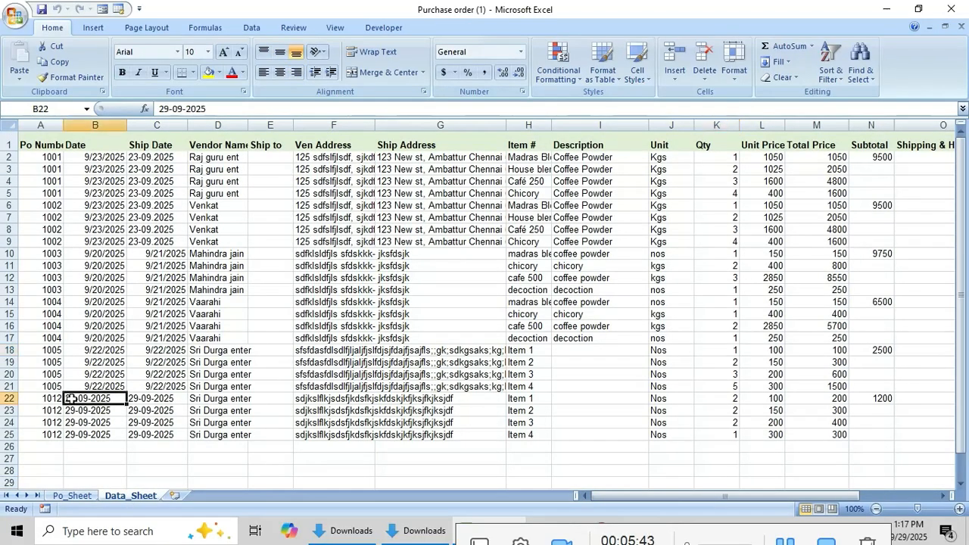
pyautogui.press('Right')
pyautogui.press('Right')
pyautogui.press('Right')
pyautogui.press('Right')
pyautogui.press('Right')
pyautogui.press('Right')
pyautogui.press('Right')
pyautogui.press('Right')
pyautogui.press('Right')
pyautogui.press('Right')
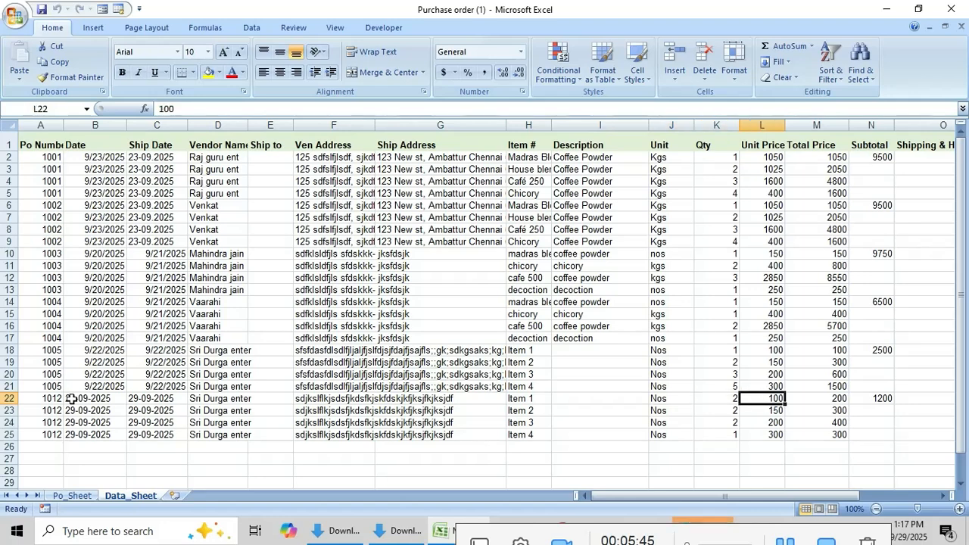
# Check the Downloads folder for the generated purchase order PDF and close the folder window.
pyautogui.moveTo(390, 534)
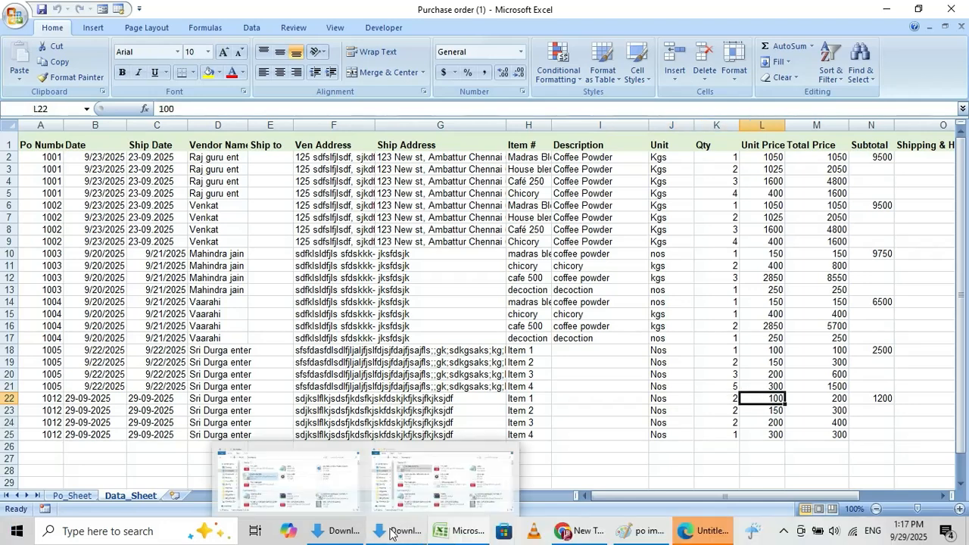
pyautogui.click(327, 462)
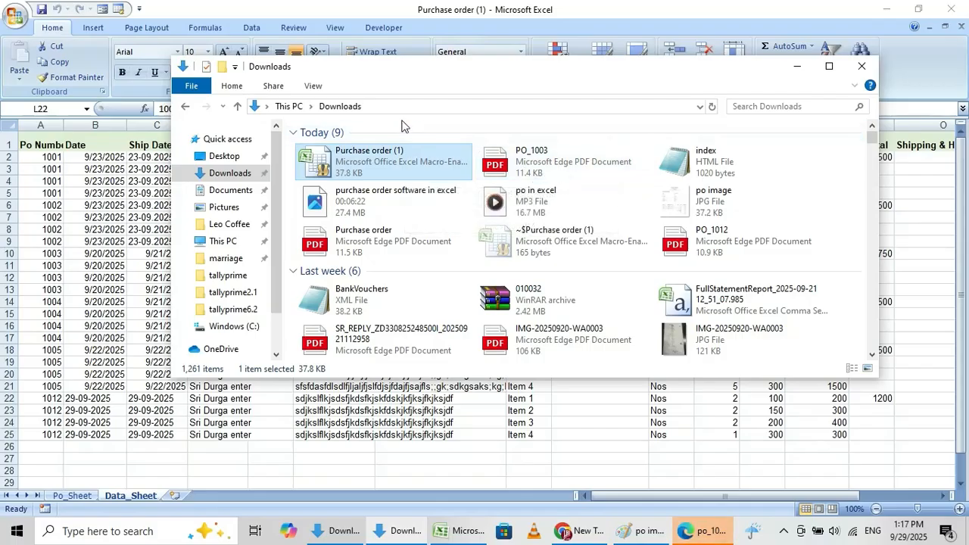
pyautogui.click(861, 65)
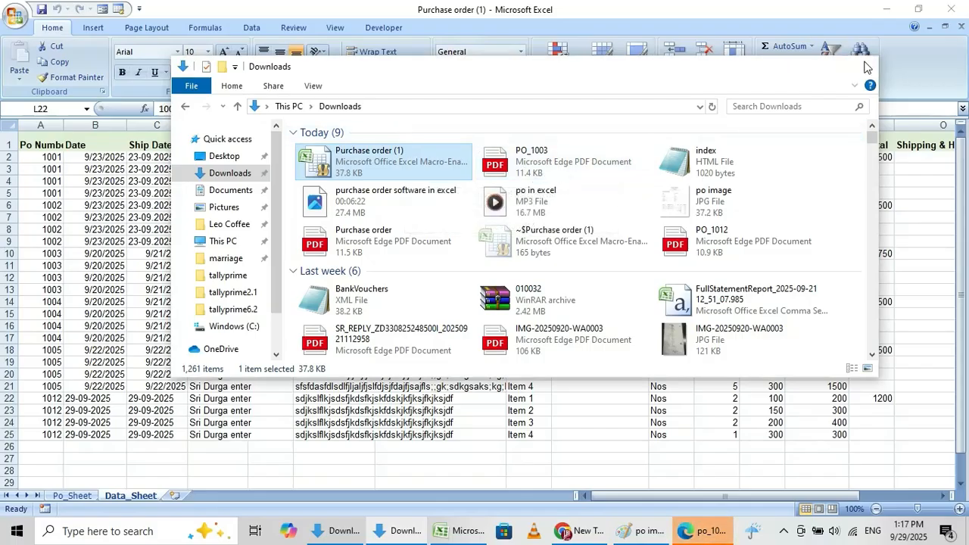
# Switch to Microsoft Edge and examine the generated purchase order PDF, from the header details to the item lines and totals.
pyautogui.click(700, 533)
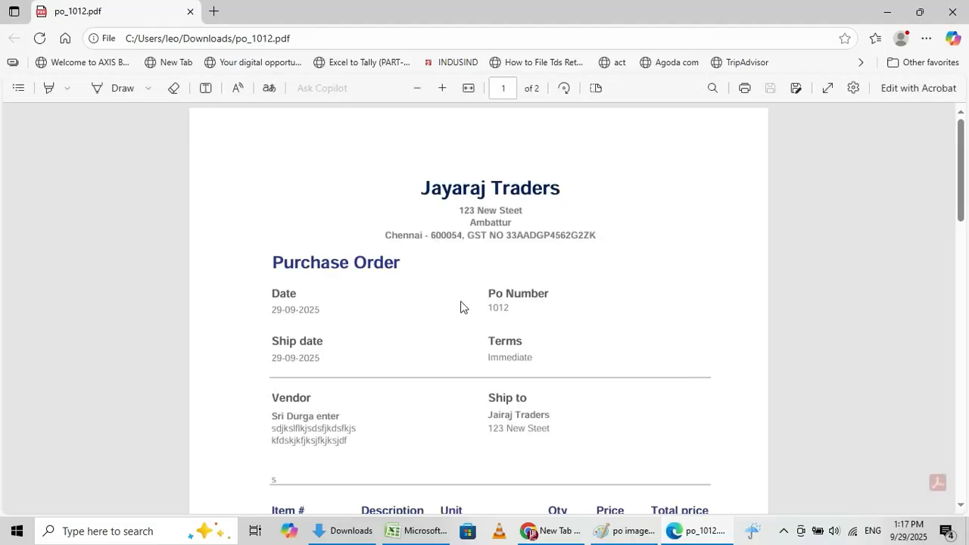
pyautogui.scroll(-3, 530, 288)
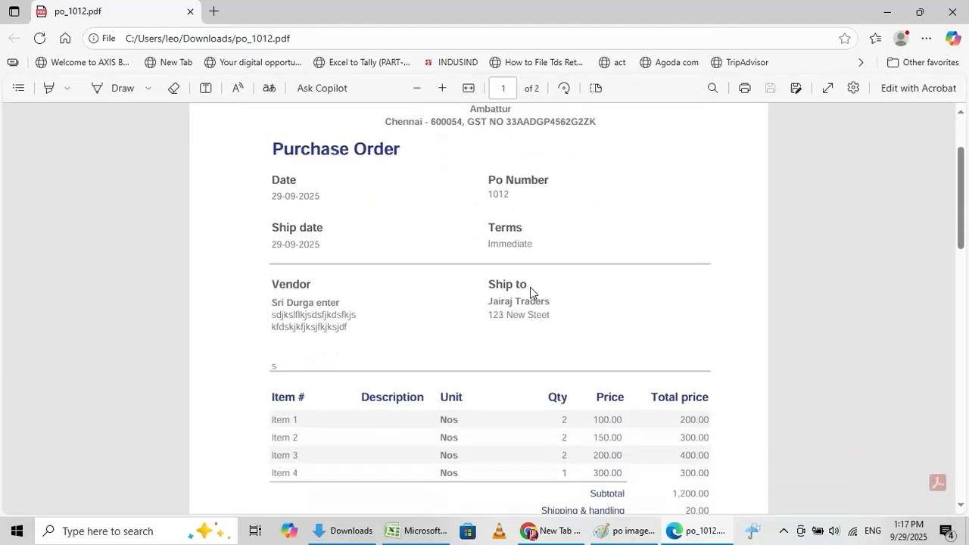
pyautogui.scroll(-2, 530, 288)
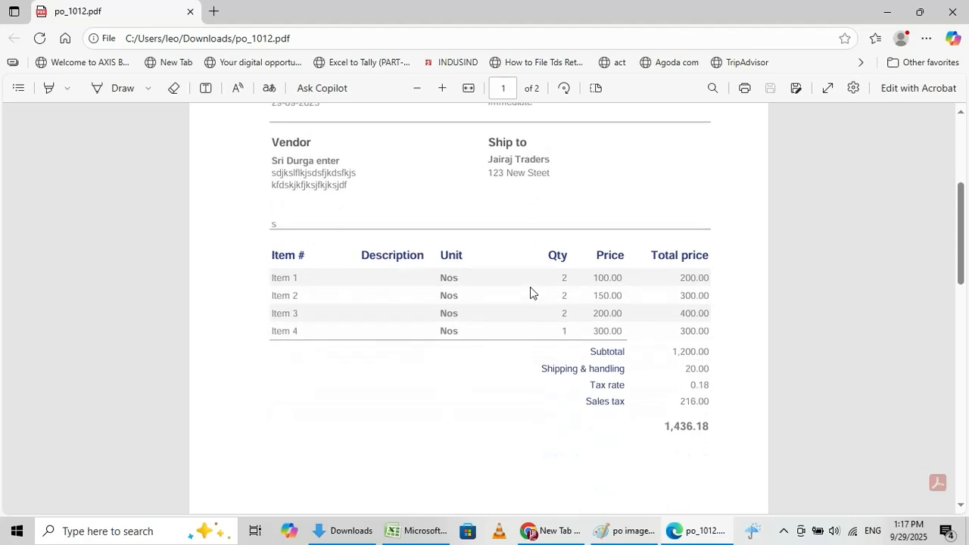
pyautogui.scroll(3, 529, 288)
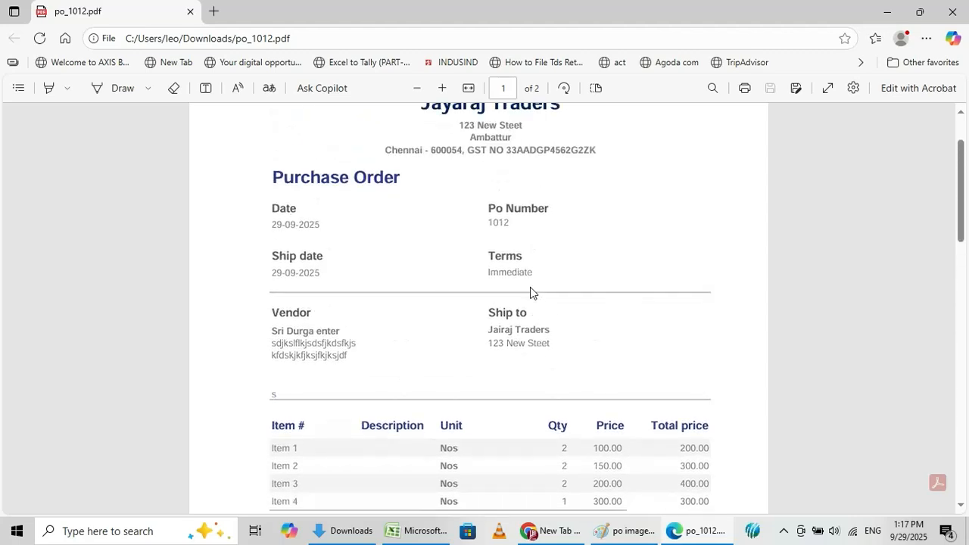
pyautogui.scroll(-2, 530, 288)
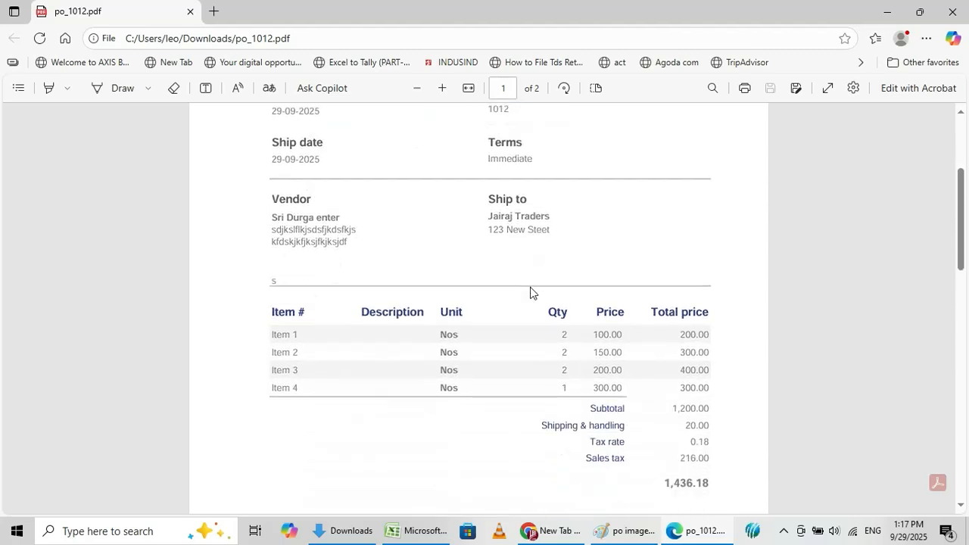
pyautogui.scroll(-2, 530, 293)
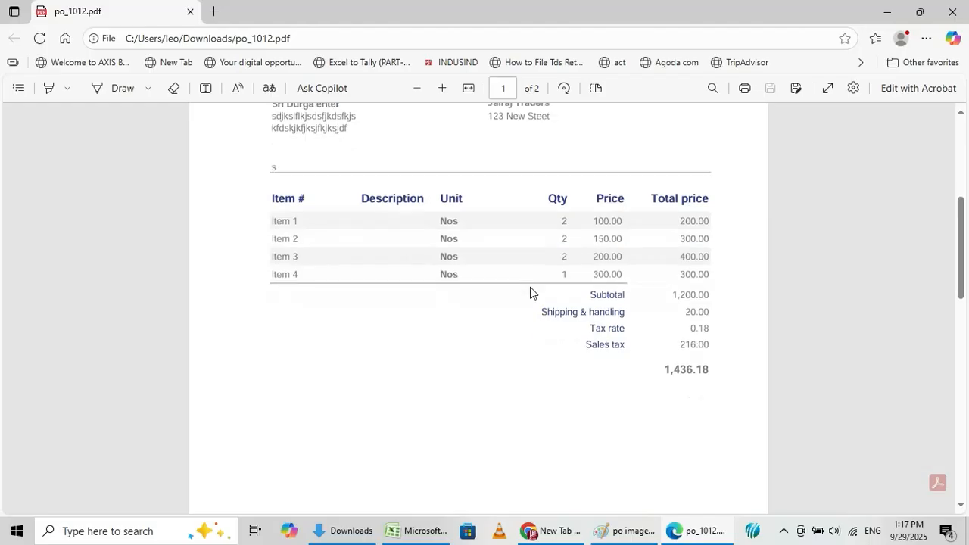
pyautogui.scroll(1, 530, 292)
pyautogui.scroll(1, 530, 293)
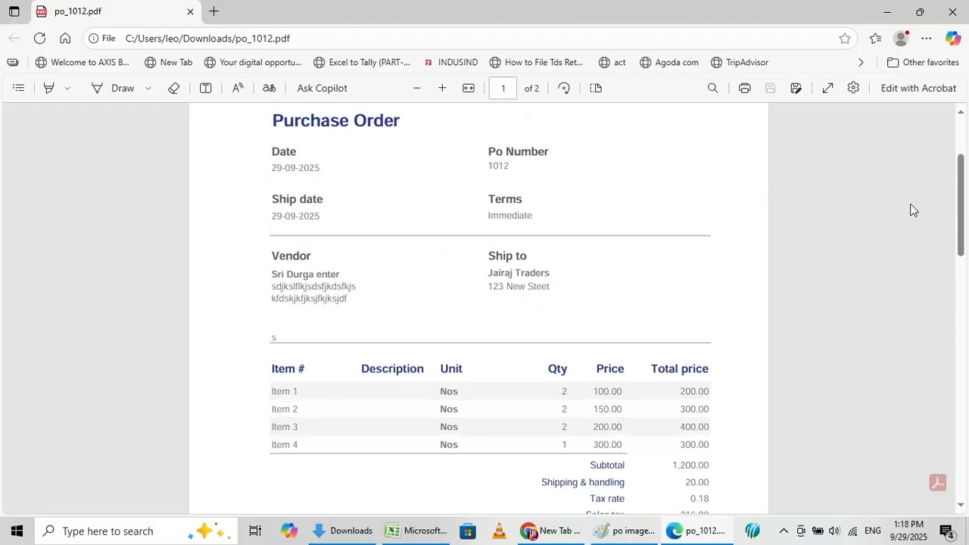
pyautogui.scroll(2, 617, 236)
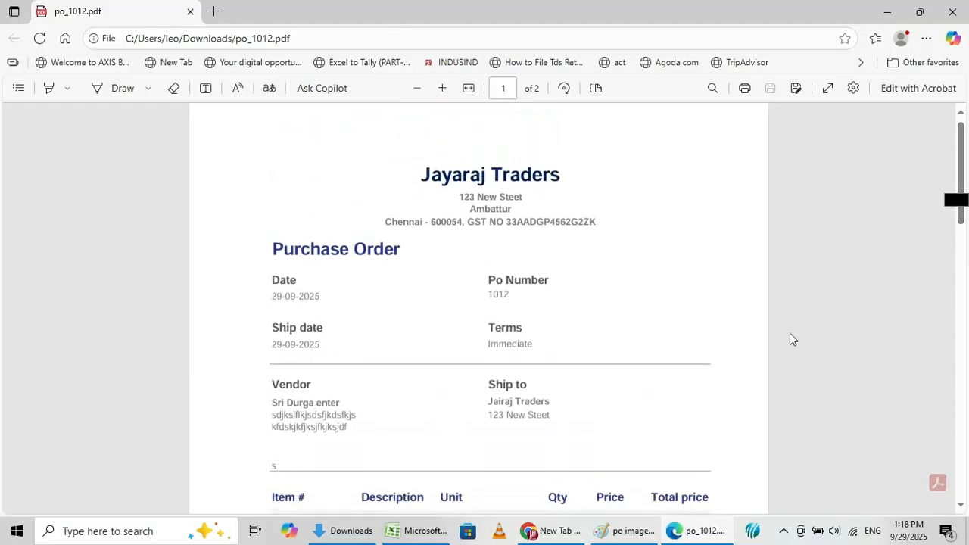
pyautogui.click(780, 533)
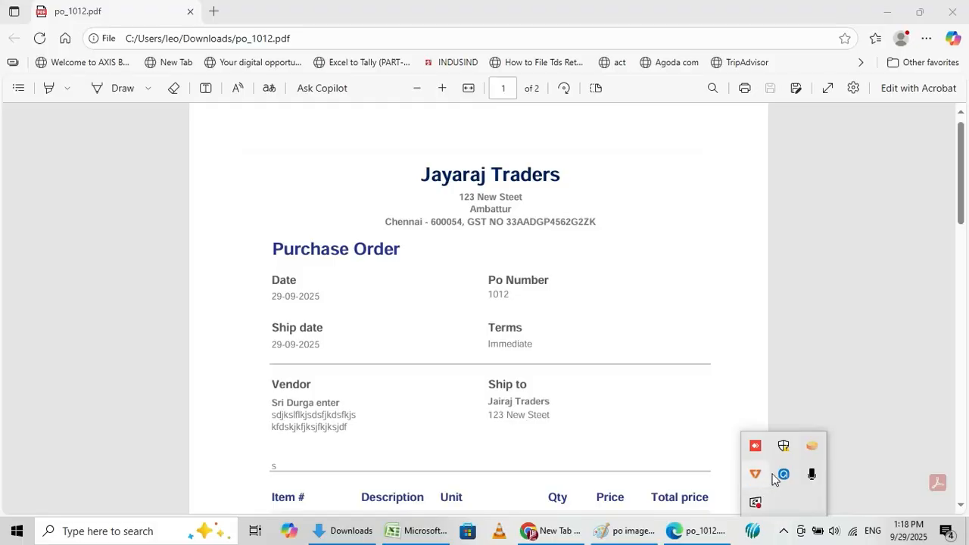